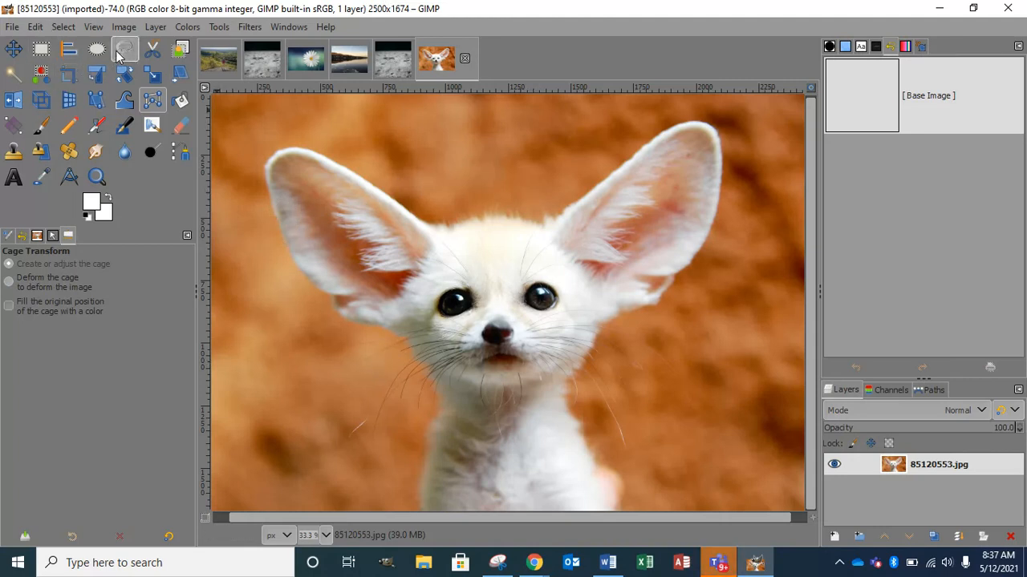
Outline the inner area of the fox's left-hand ear with a Free Select polygon and close it into a selection.
left_click(125, 50)
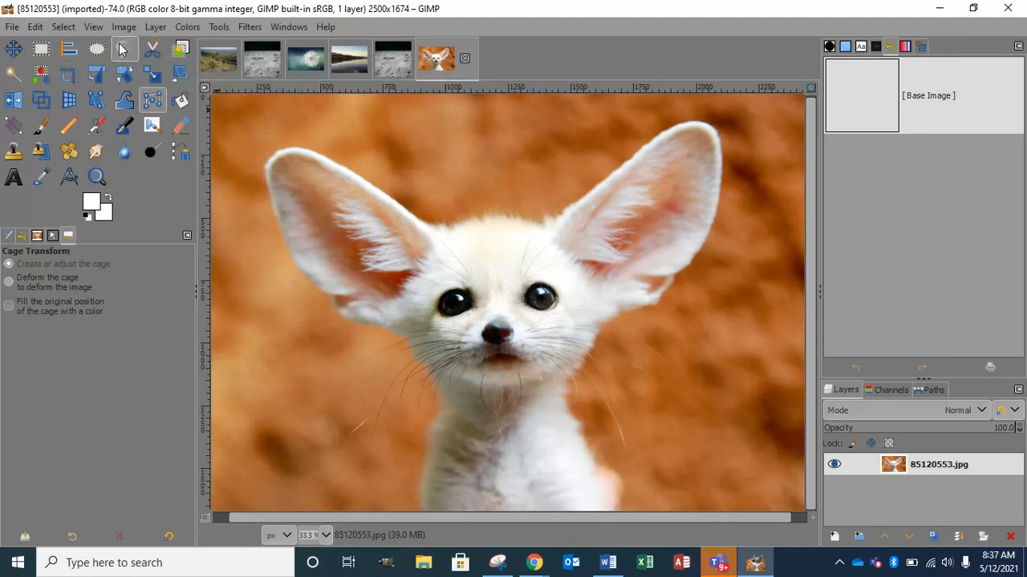
left_click(275, 190)
left_click(305, 265)
left_click(351, 297)
left_click(397, 287)
left_click(429, 241)
left_click(412, 218)
left_click(348, 172)
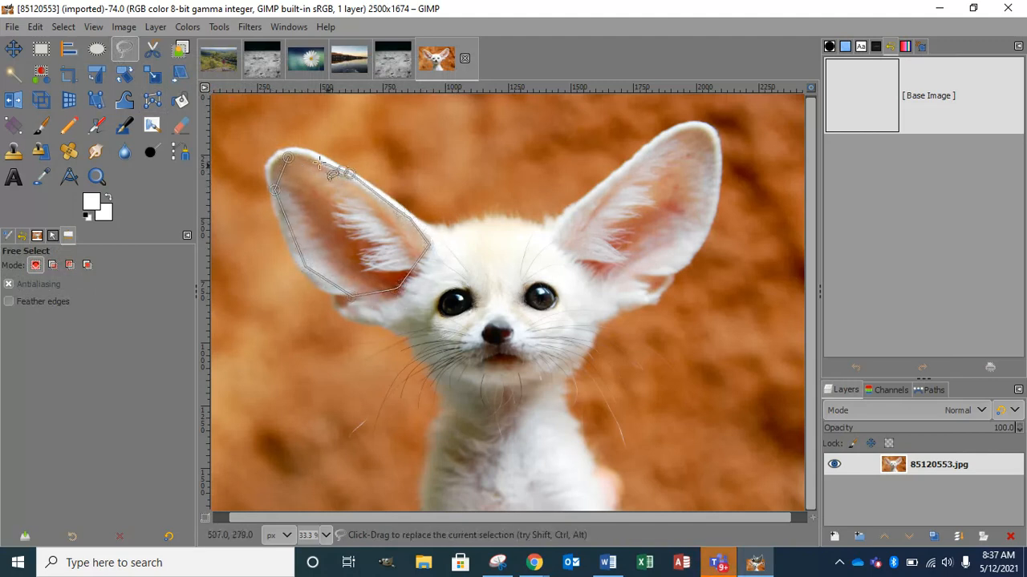
key("Return")
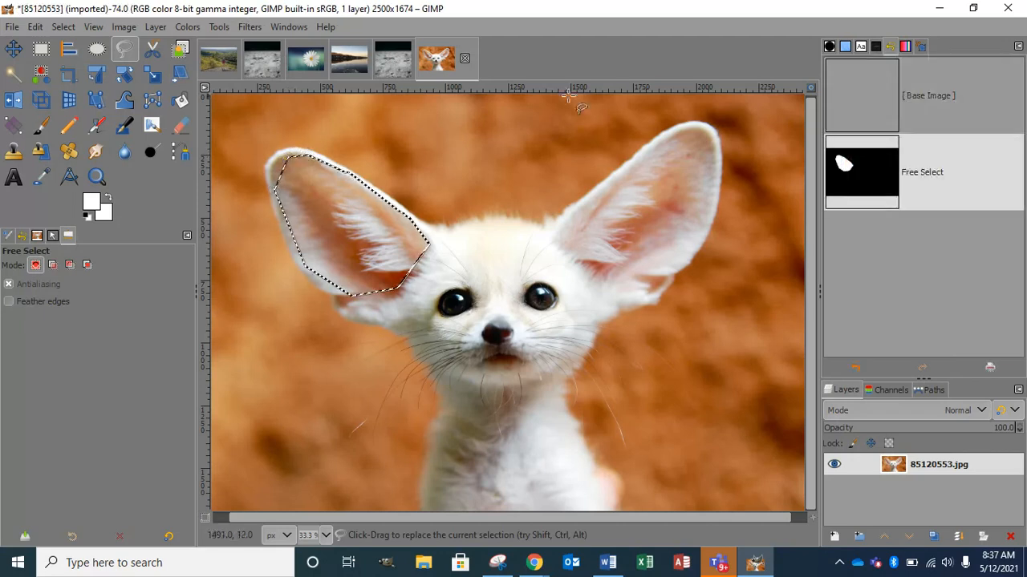
Switch to the Paintbrush, reset the colors to default and choose a bright lime green as the foreground color.
left_click(40, 125)
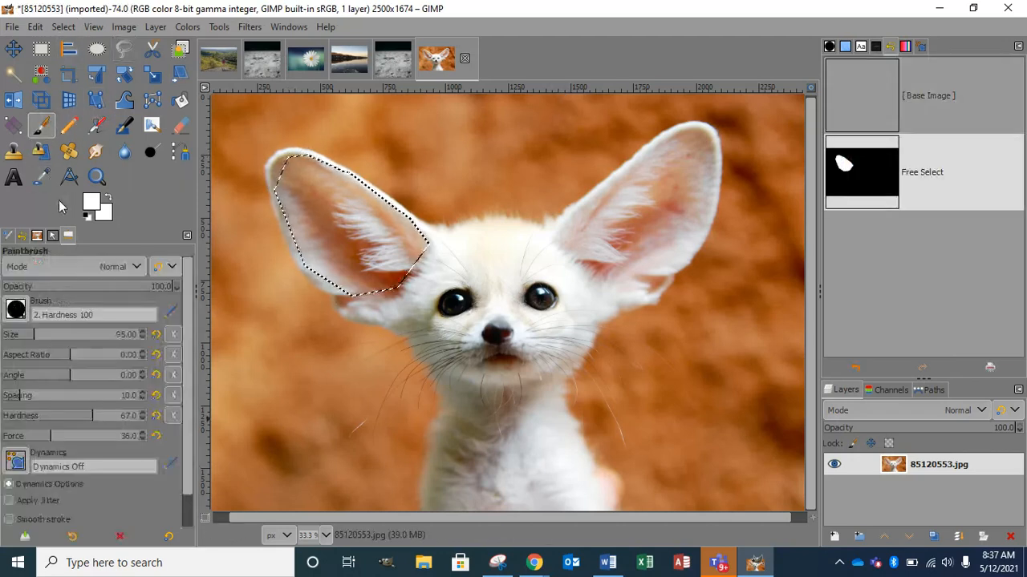
left_click(88, 217)
left_click(107, 198)
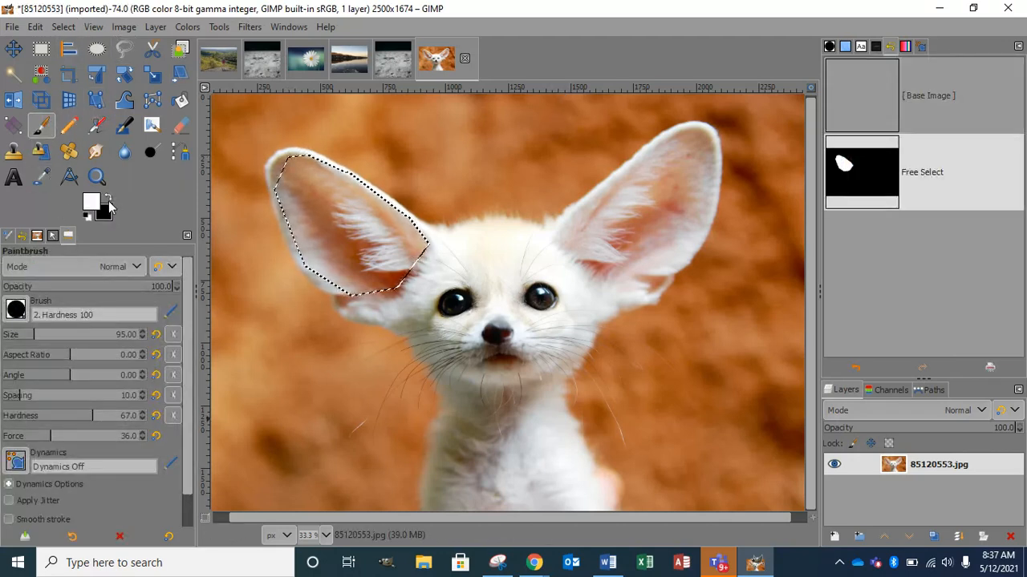
left_click(91, 201)
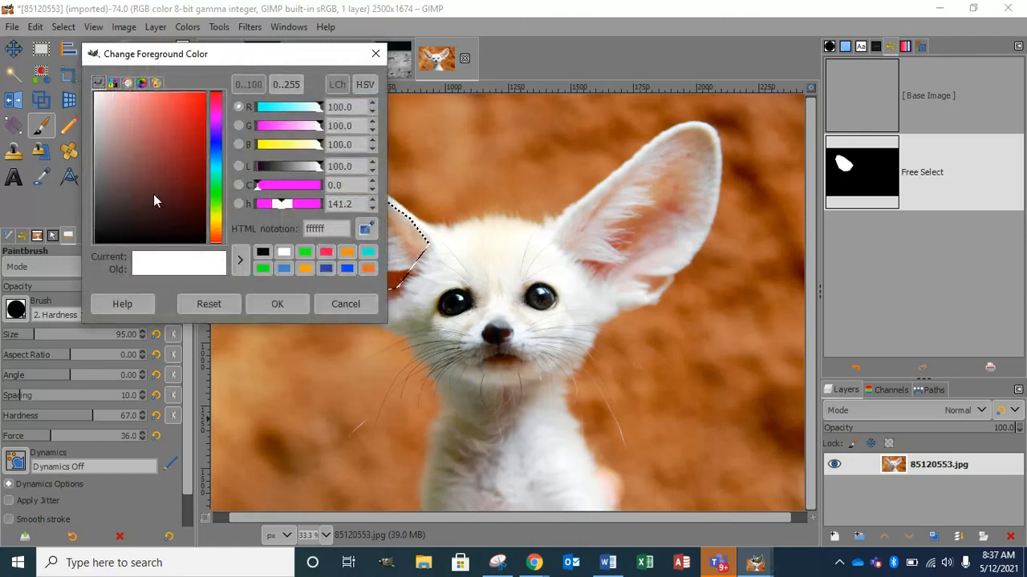
left_click(218, 206)
left_click(202, 107)
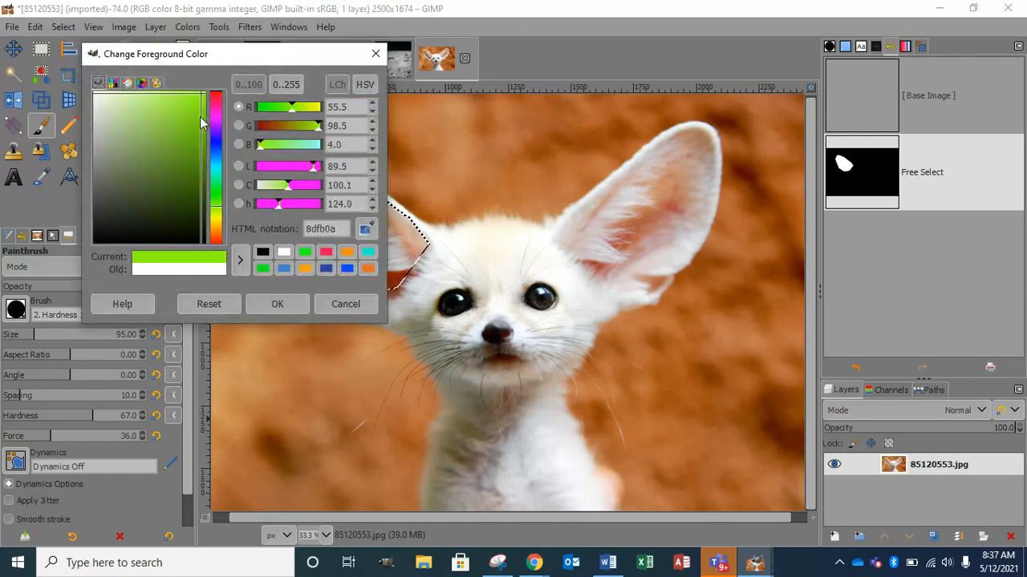
left_click(296, 305)
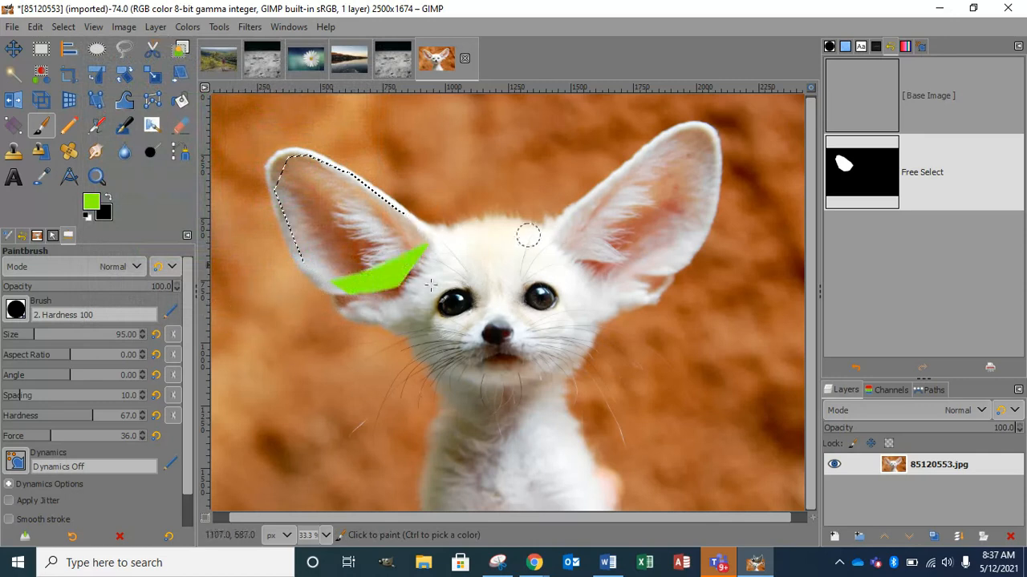
Paint the entire selected ear area green at 100 opacity.
left_click_drag(430, 284, 408, 227)
mouse_move(257, 247)
left_mouse_down()
mouse_move(279, 186)
mouse_move(322, 152)
left_mouse_up()
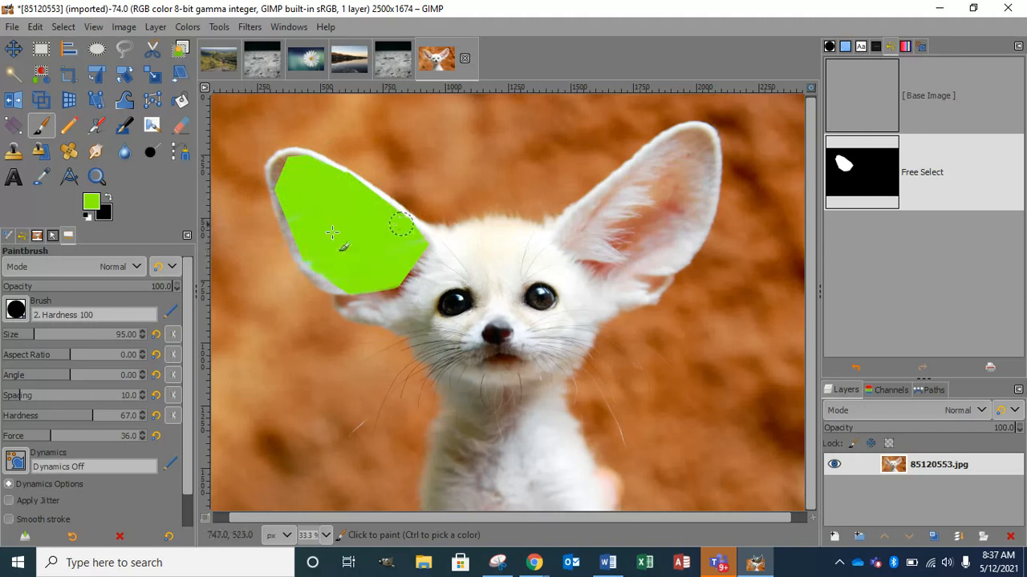
left_click_drag(401, 227, 377, 256)
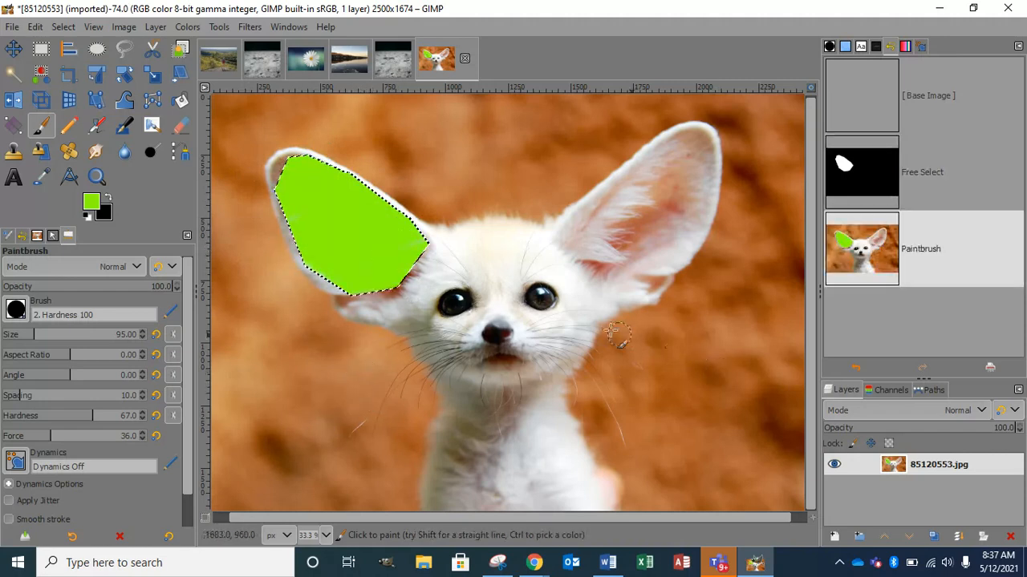
Try a brush opacity of 46.7, restore it to 100 and undo the solid green paint on the ear.
left_click(81, 287)
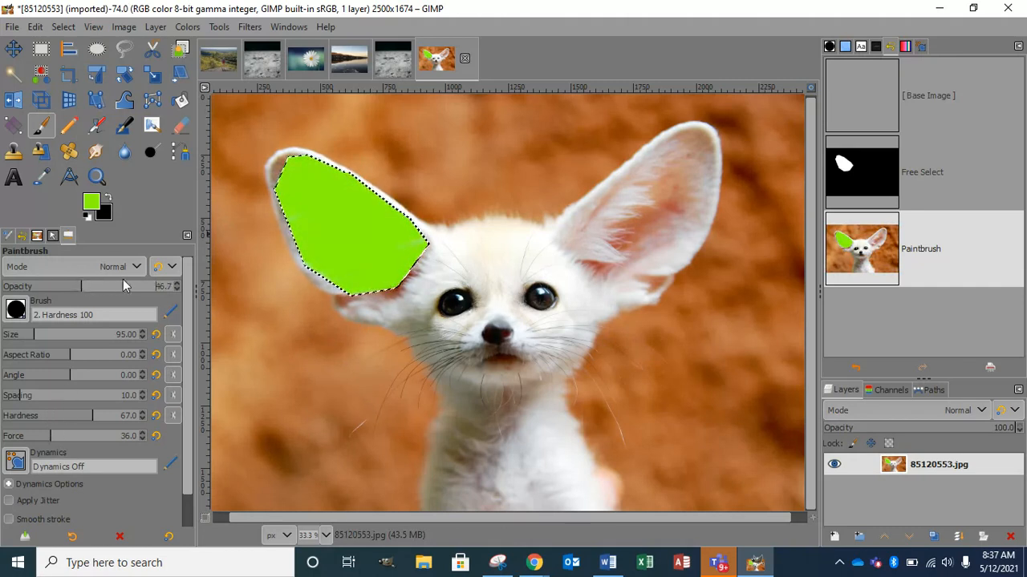
left_click(166, 287)
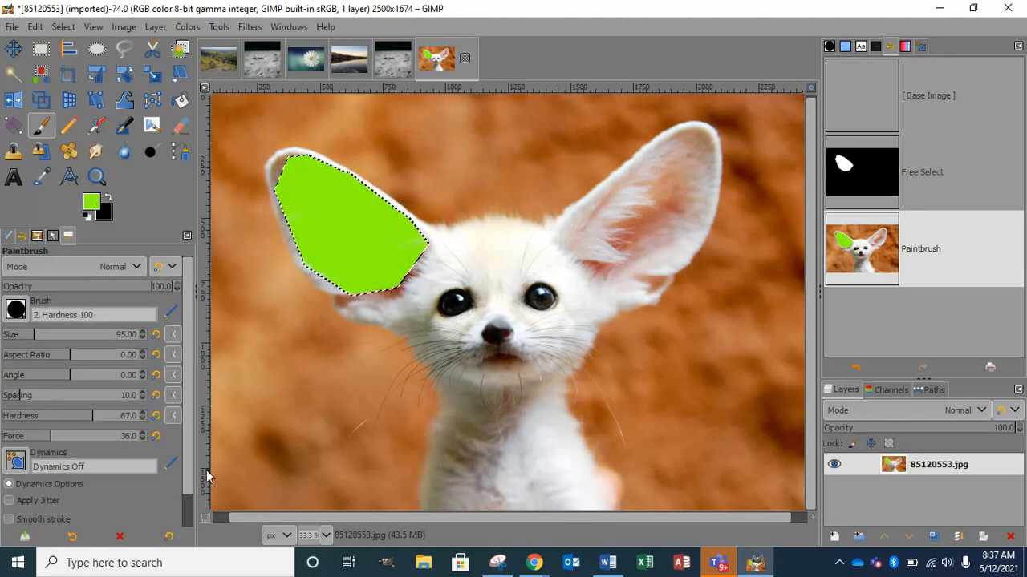
key("ctrl+z")
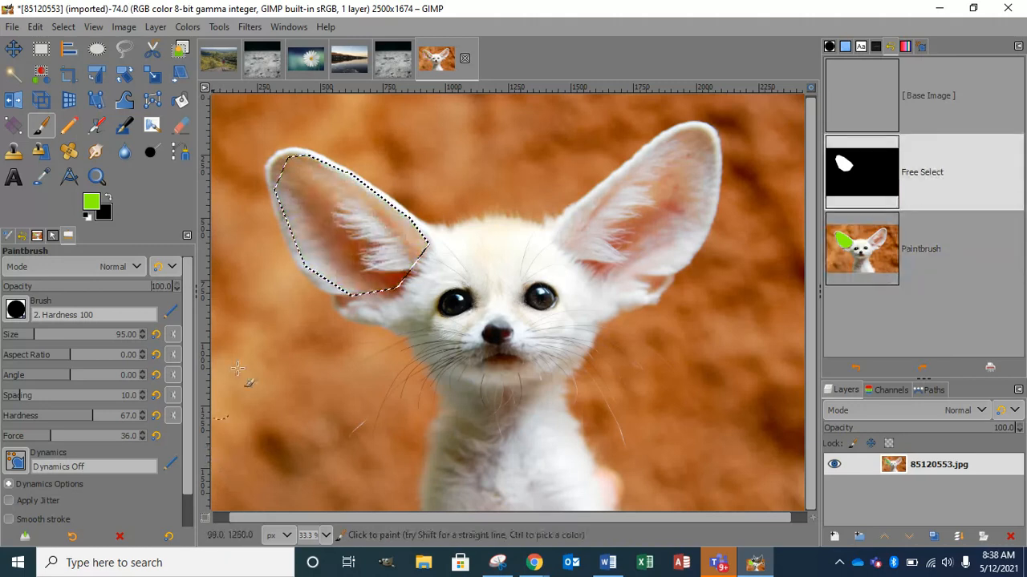
Lower the brush opacity to 23.3 and paint a translucent green tint across the selected ear.
left_click(81, 286)
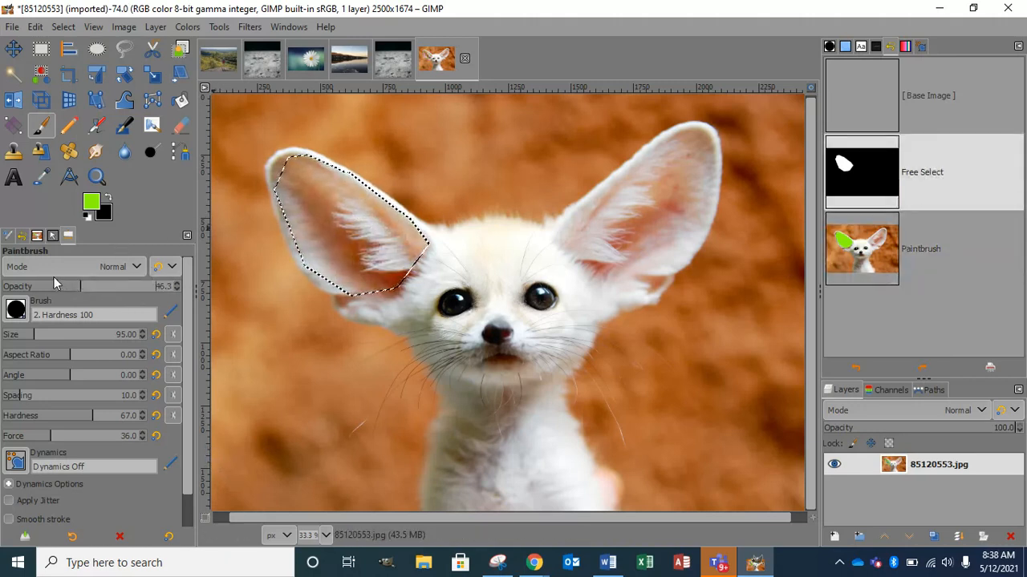
left_click_drag(408, 235, 363, 259)
mouse_move(437, 241)
left_mouse_down()
mouse_move(392, 228)
mouse_move(447, 219)
mouse_move(378, 223)
mouse_move(369, 209)
mouse_move(324, 211)
mouse_move(363, 182)
mouse_move(256, 251)
mouse_move(295, 203)
mouse_move(249, 200)
mouse_move(311, 167)
left_mouse_up()
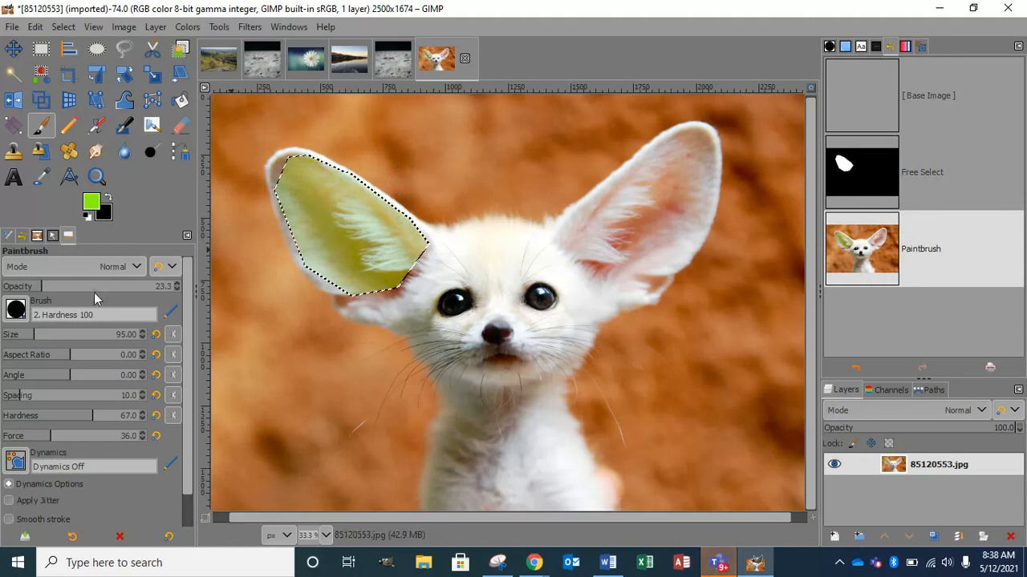
Raise the brush opacity to 40.5, brush over the ear, and undo the green tint and the ear selection.
mouse_move(41, 288)
left_mouse_down()
mouse_move(142, 296)
mouse_move(71, 287)
left_mouse_up()
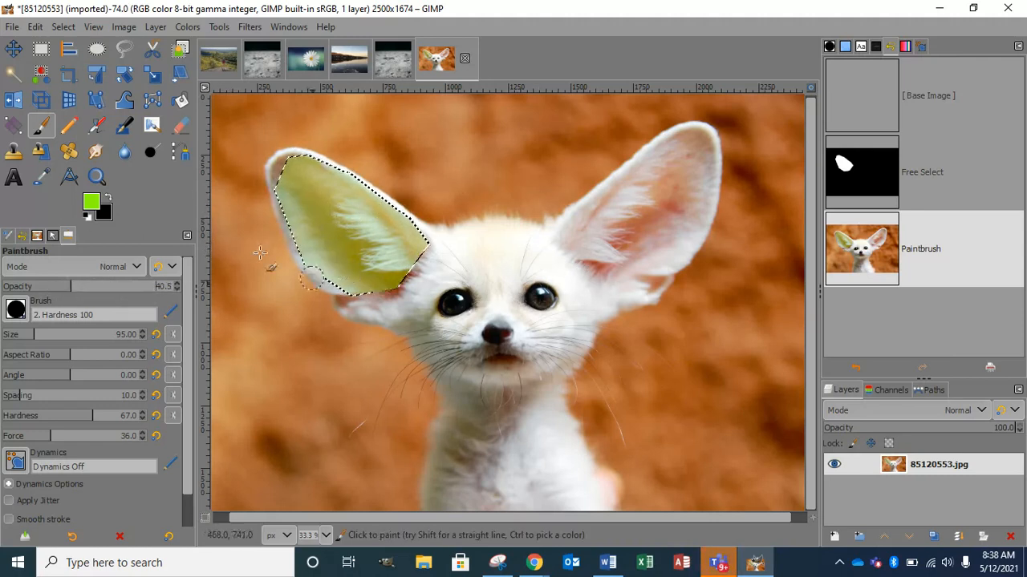
left_click_drag(413, 264, 406, 238)
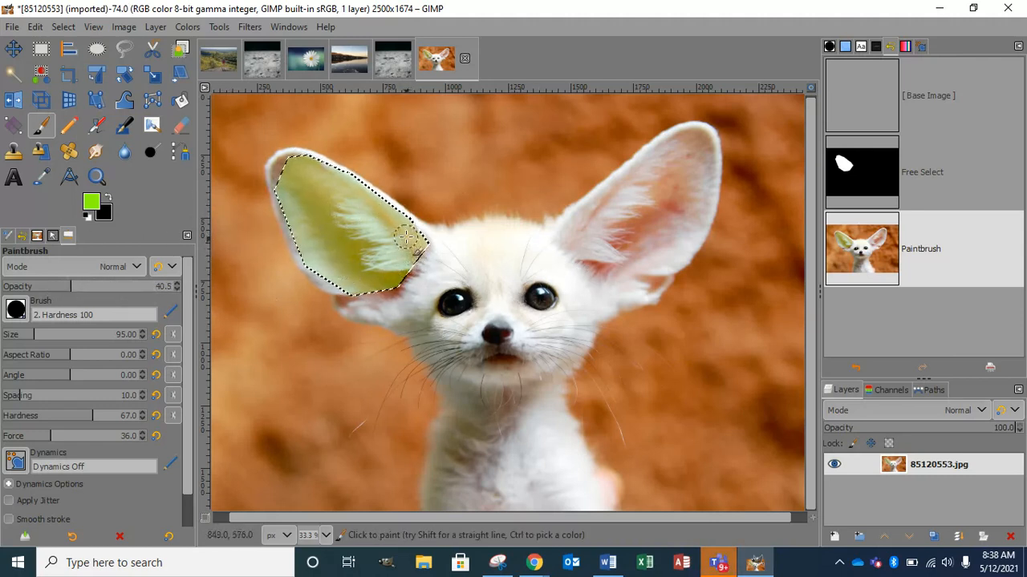
key("ctrl+z")
key("ctrl+z")
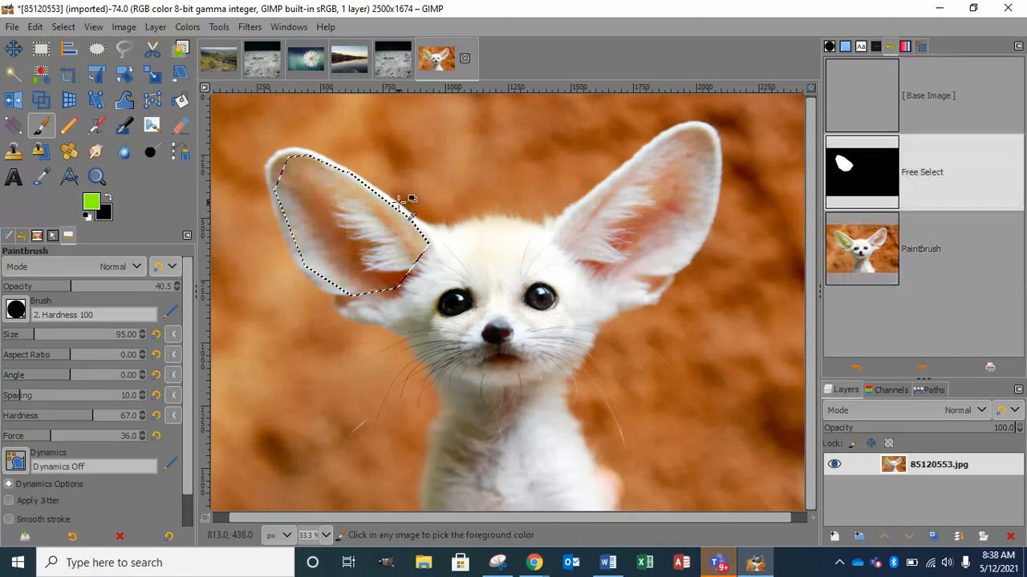
Draw a closed five-point Cage Transform cage around the fox's left-hand eye.
left_click(156, 100)
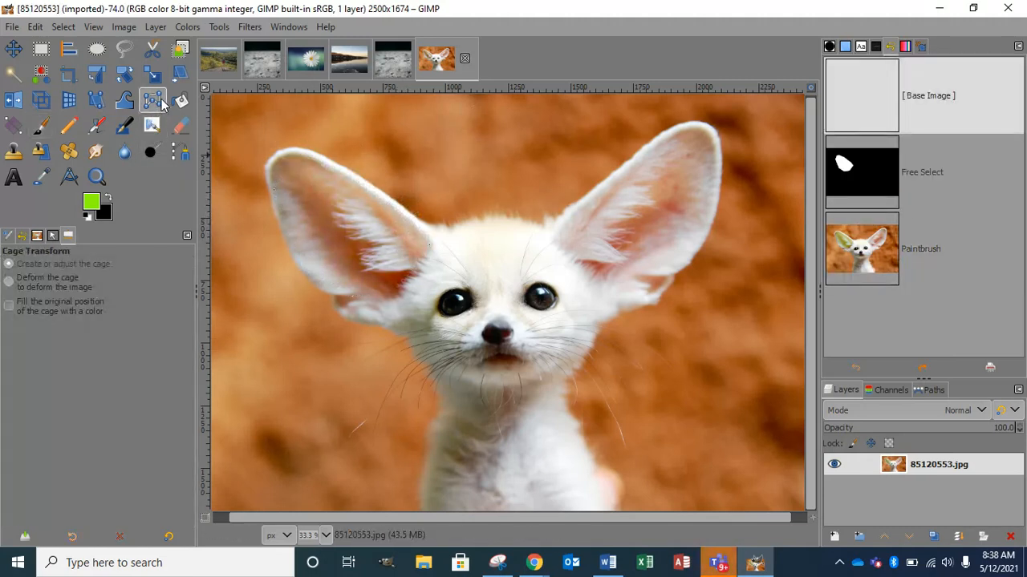
left_click(453, 283)
left_click(422, 300)
left_click(448, 323)
left_click(483, 310)
left_click(488, 287)
left_click(452, 283)
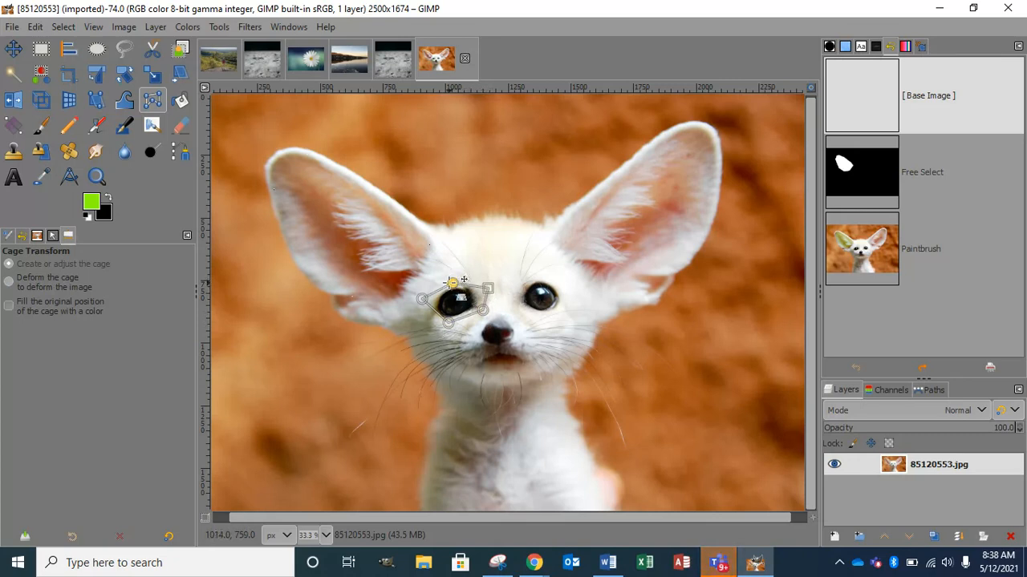
left_click(453, 283)
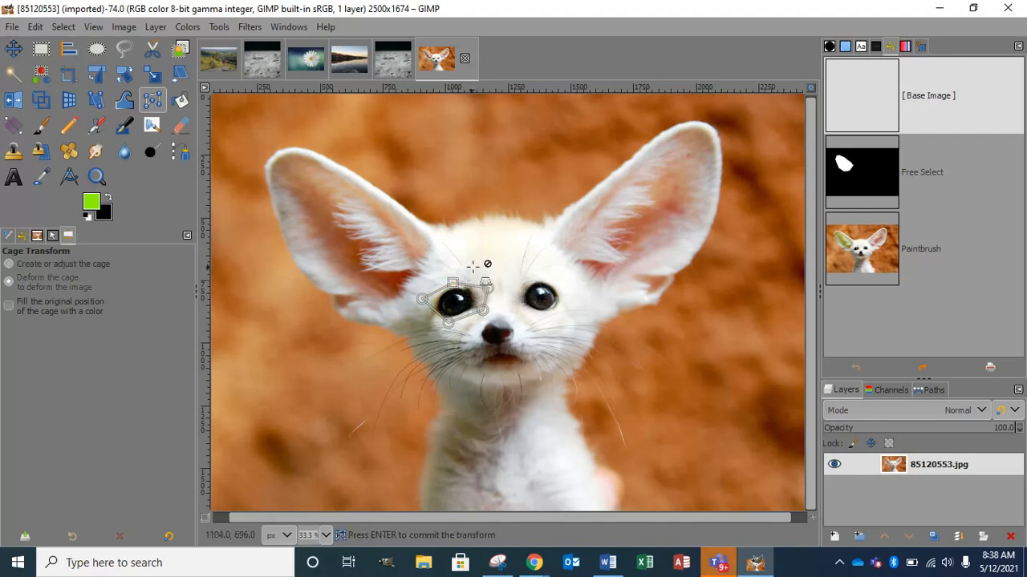
Pull the cage points outward to enlarge the left-hand eye and commit the transform.
left_click_drag(489, 287, 403, 303)
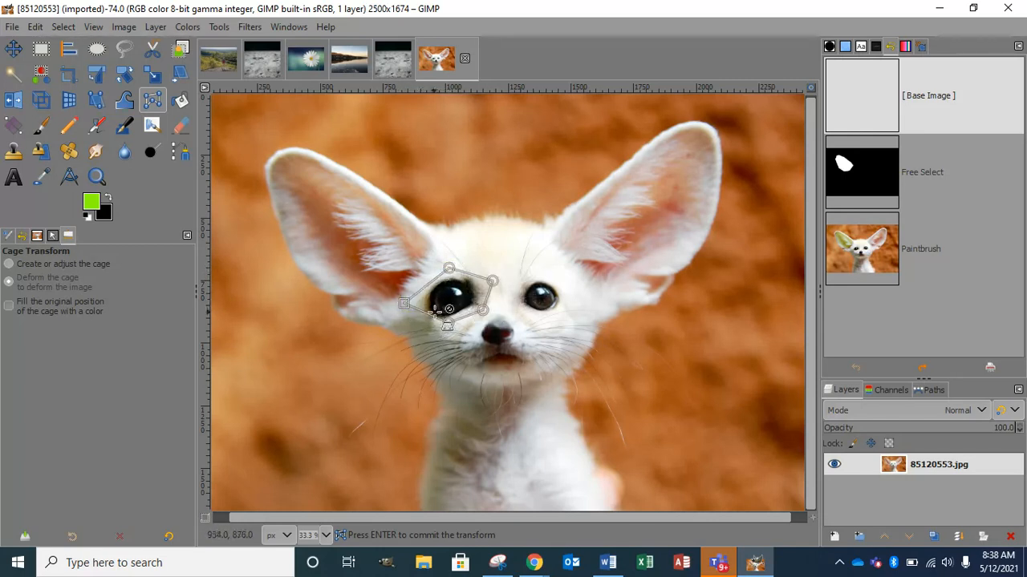
left_click_drag(447, 330, 450, 251)
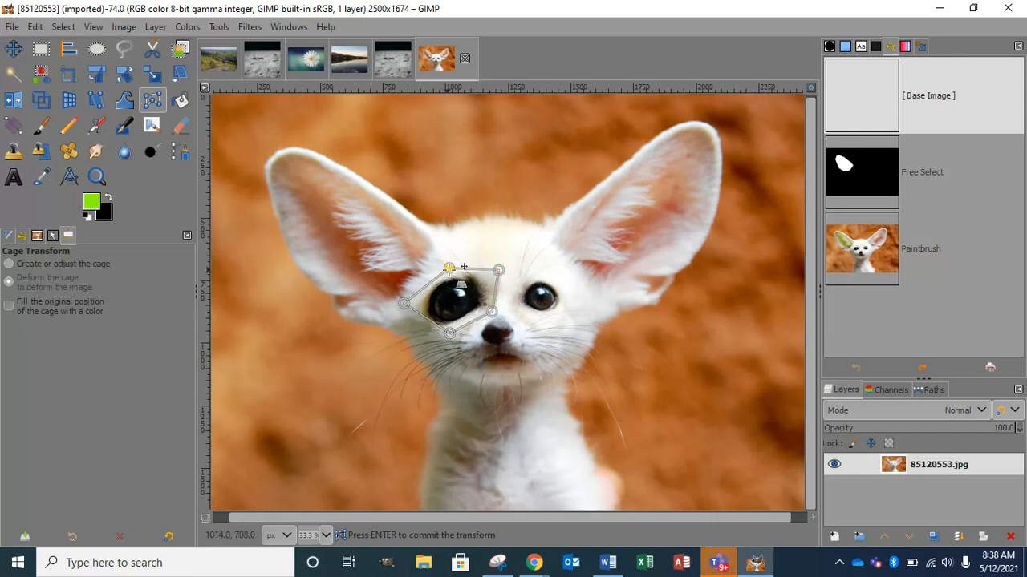
left_click_drag(404, 303, 386, 302)
left_click_drag(505, 272, 518, 270)
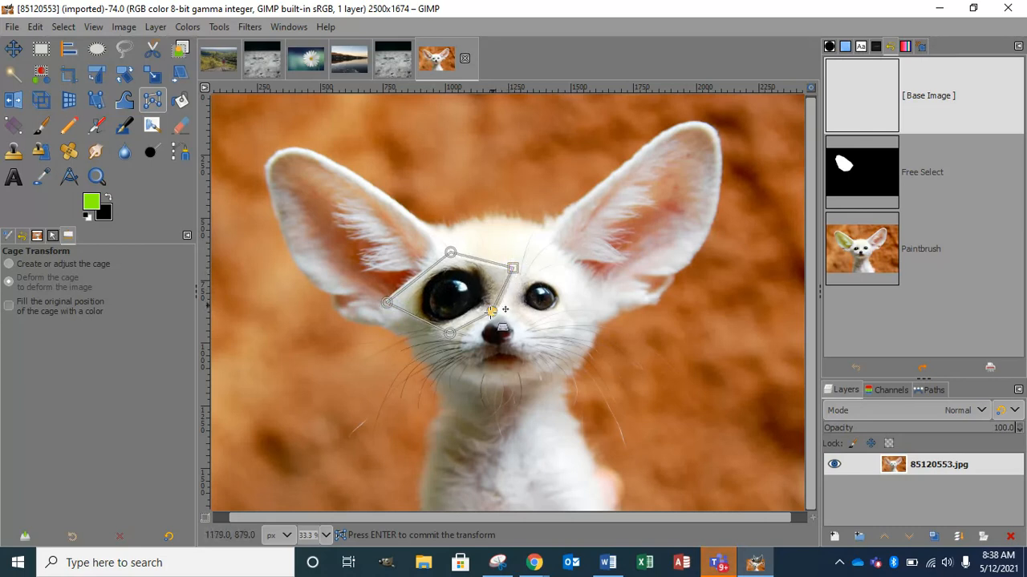
left_click_drag(491, 311, 499, 310)
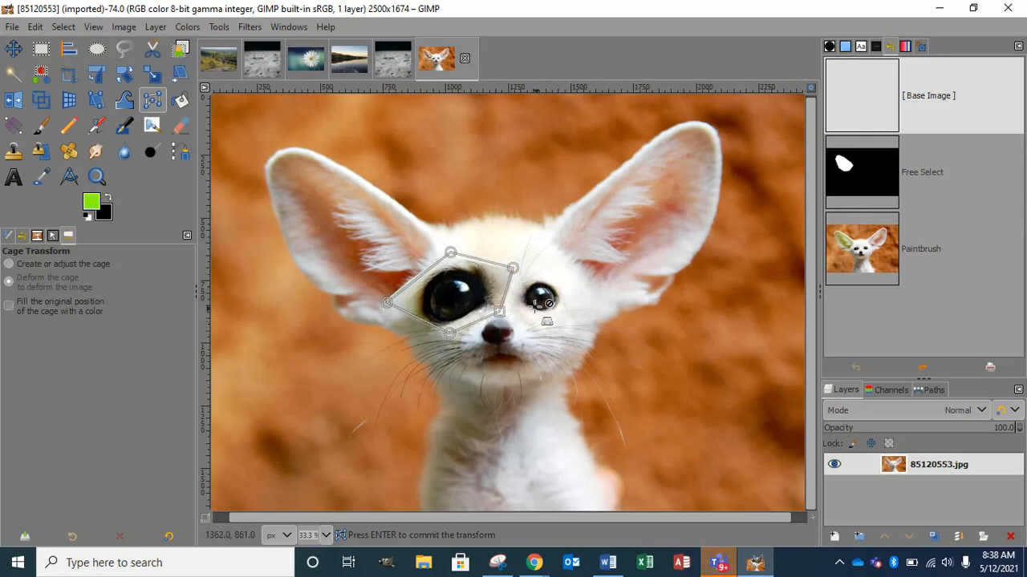
key("Return")
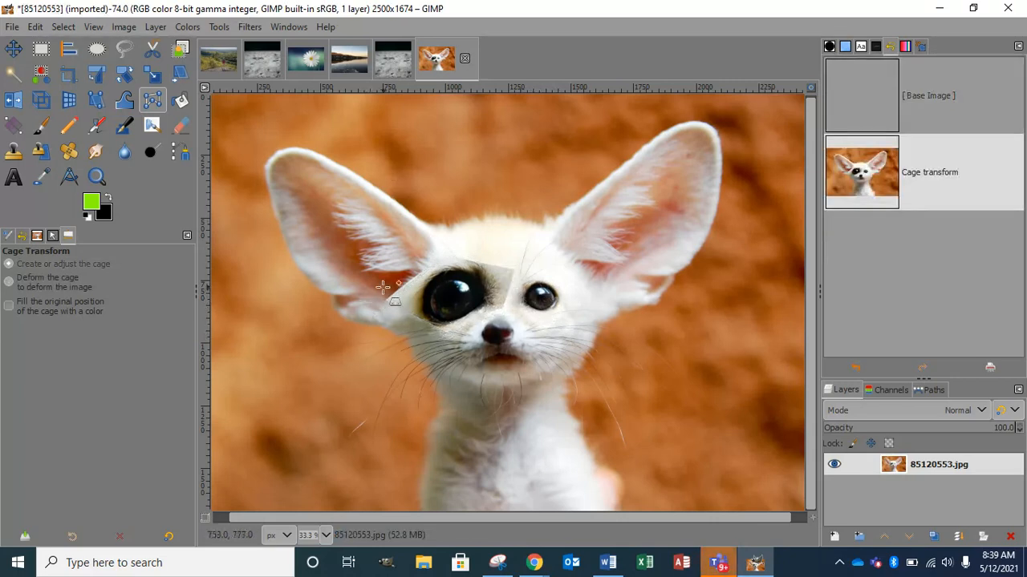
Clone forehead fur over the hard transform edge between the eyes, lowering the clone opacity to 70.5 for the final dab.
left_click(13, 152)
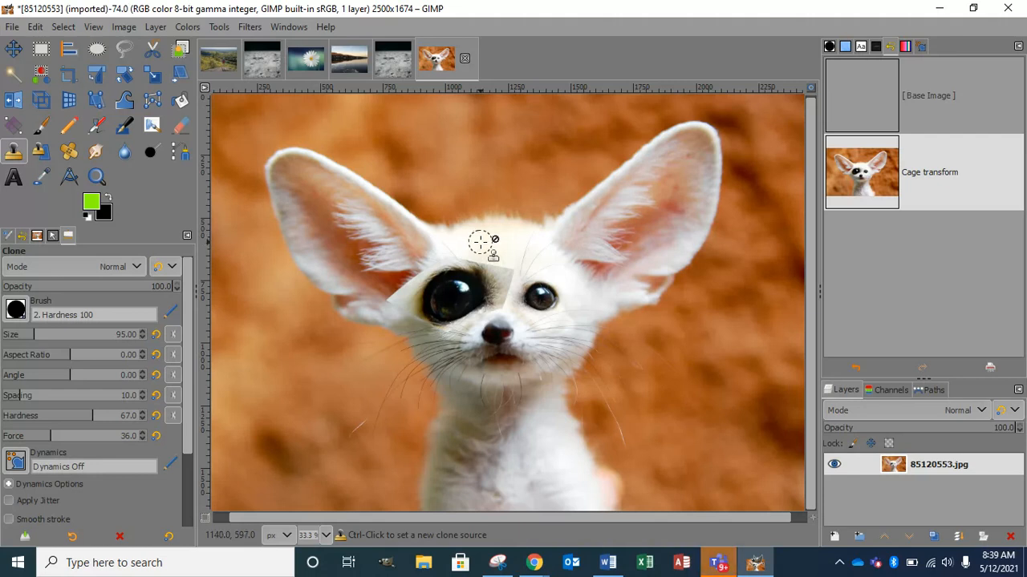
left_click(480, 242, "ctrl")
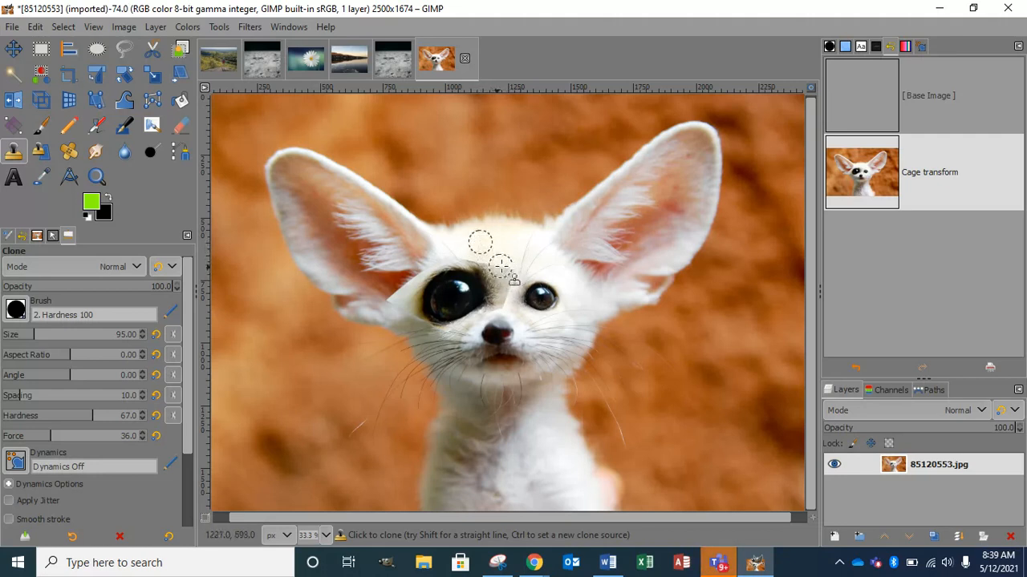
left_click(502, 271)
left_click(505, 277)
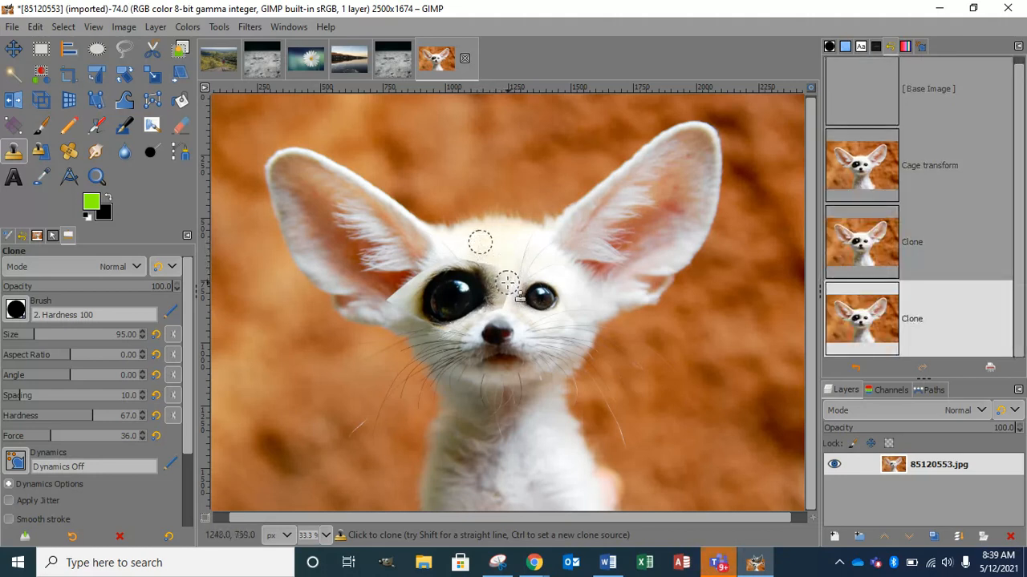
left_click(513, 284)
left_click(504, 268)
left_click(492, 262)
left_click(491, 270)
left_click(502, 277)
left_click(505, 287)
left_click(508, 298)
left_click(507, 305)
left_click(505, 299)
left_click(507, 292)
left_click(506, 283)
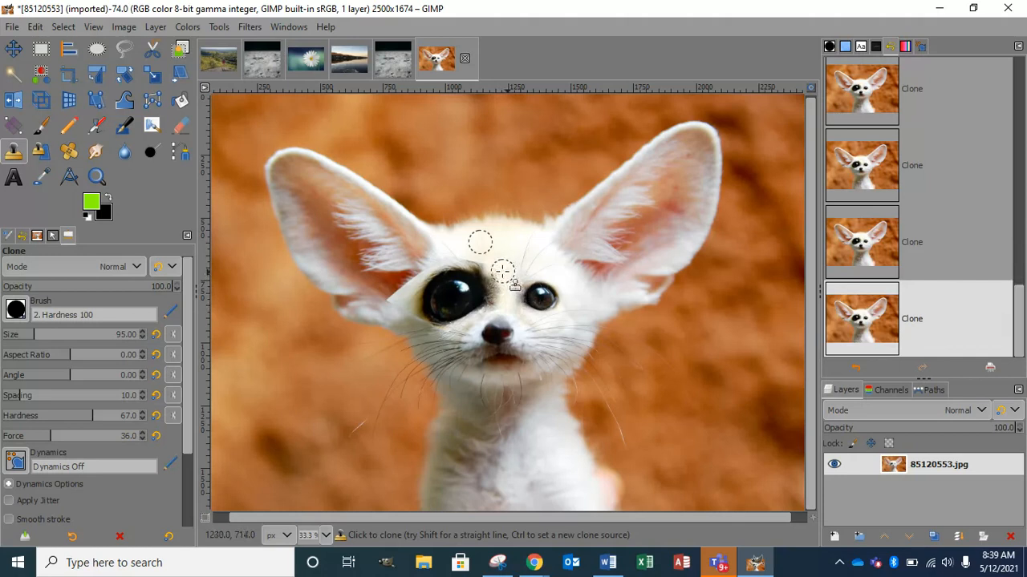
mouse_move(126, 286)
left_mouse_down()
mouse_move(115, 286)
mouse_move(122, 281)
left_mouse_up()
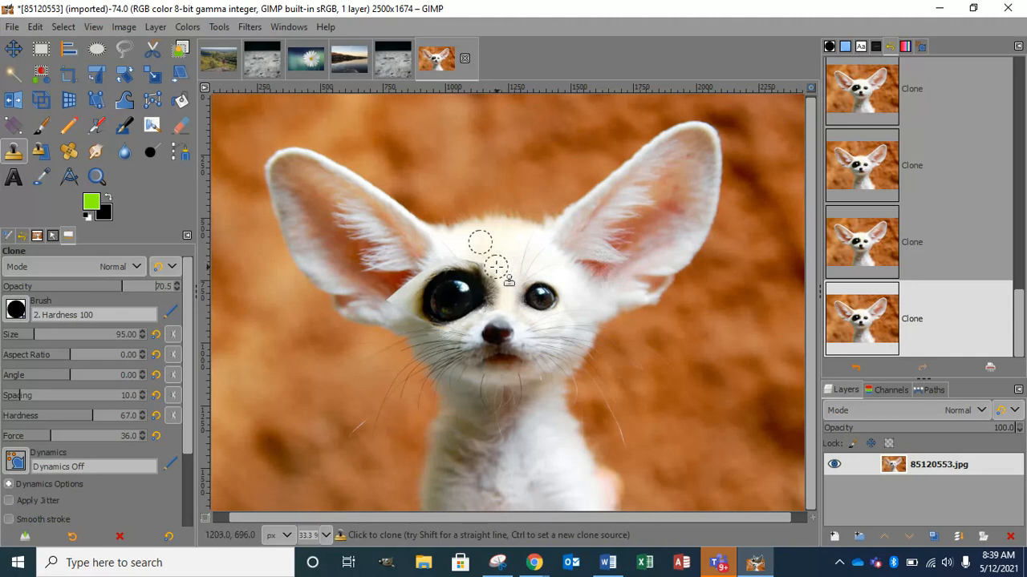
left_click(504, 291)
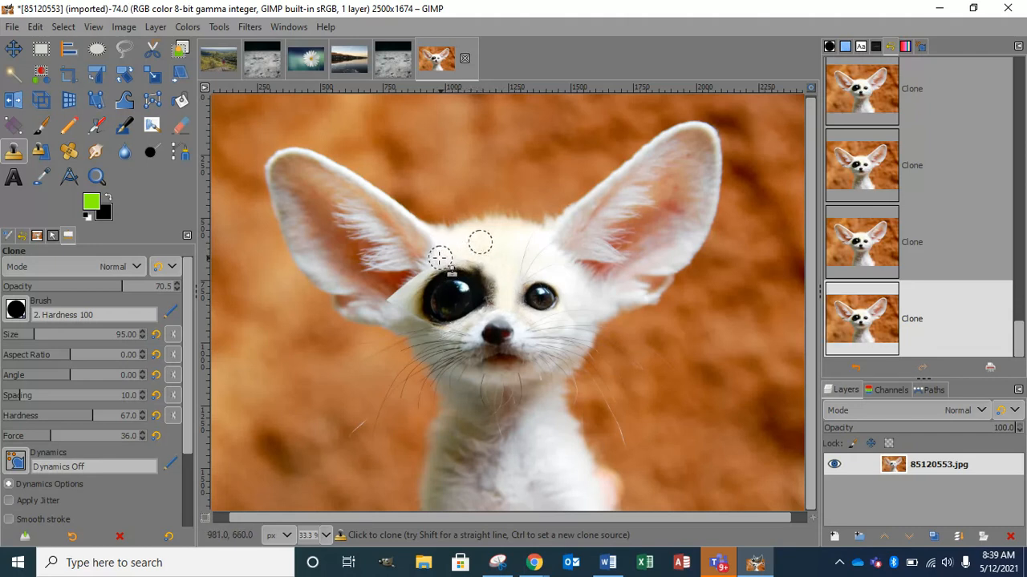
Clone white fur from the left-hand ear over the hard transform edge on the enlarged eye's outer side.
left_click(390, 258, "ctrl")
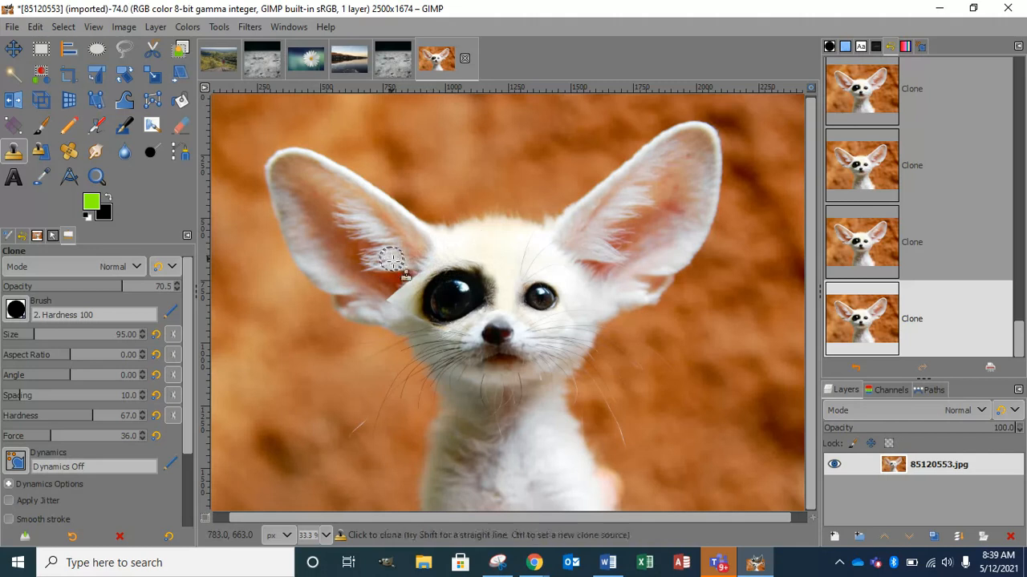
left_click(413, 275)
left_click(409, 279)
left_click(407, 283)
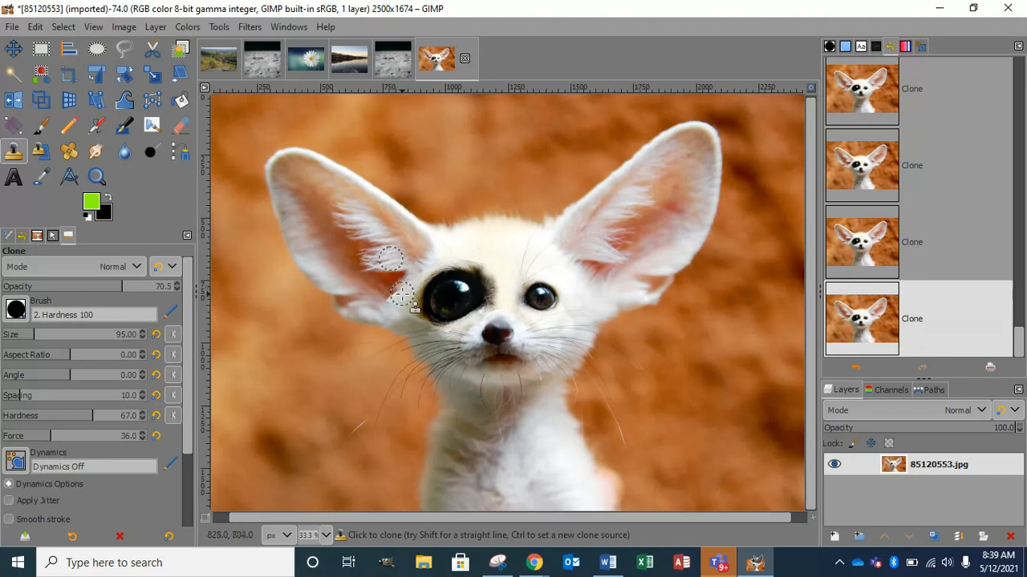
left_click(397, 294)
left_click(393, 299)
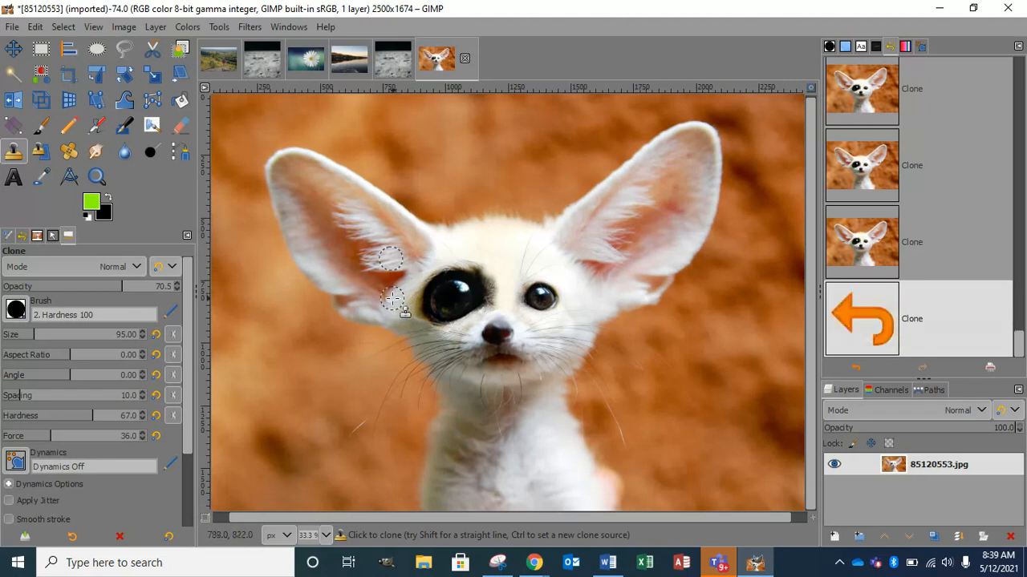
Clone ear fur along the enlarged eye's outer side and forehead fur over the edge above it.
left_click(390, 298)
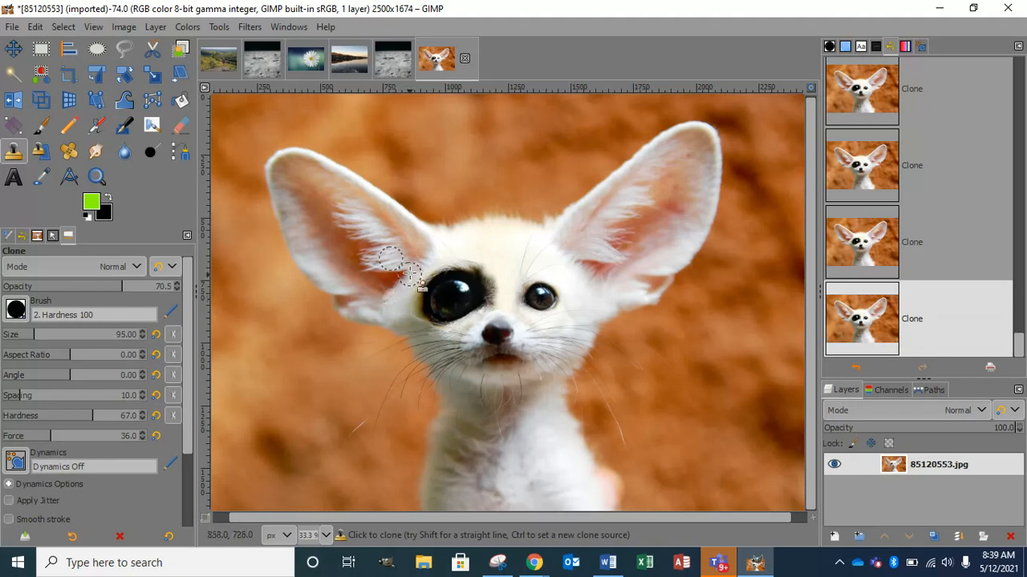
left_click(400, 311)
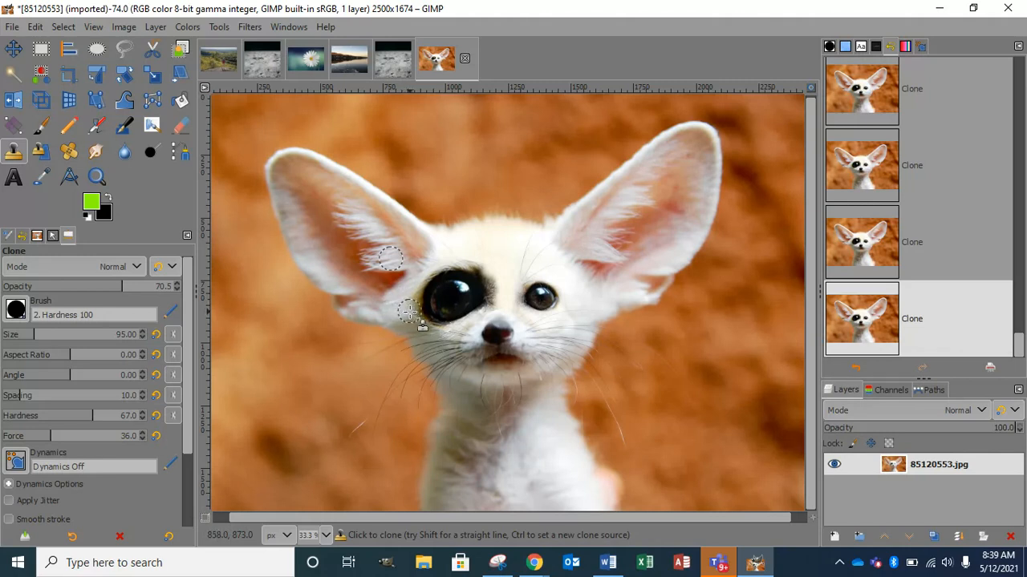
key("ctrl")
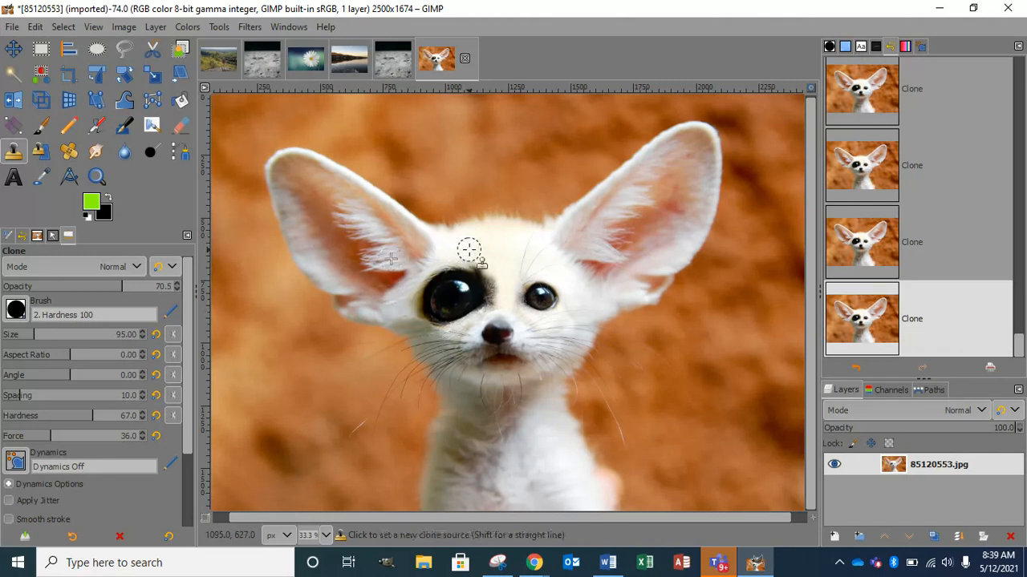
left_click(472, 249, "ctrl")
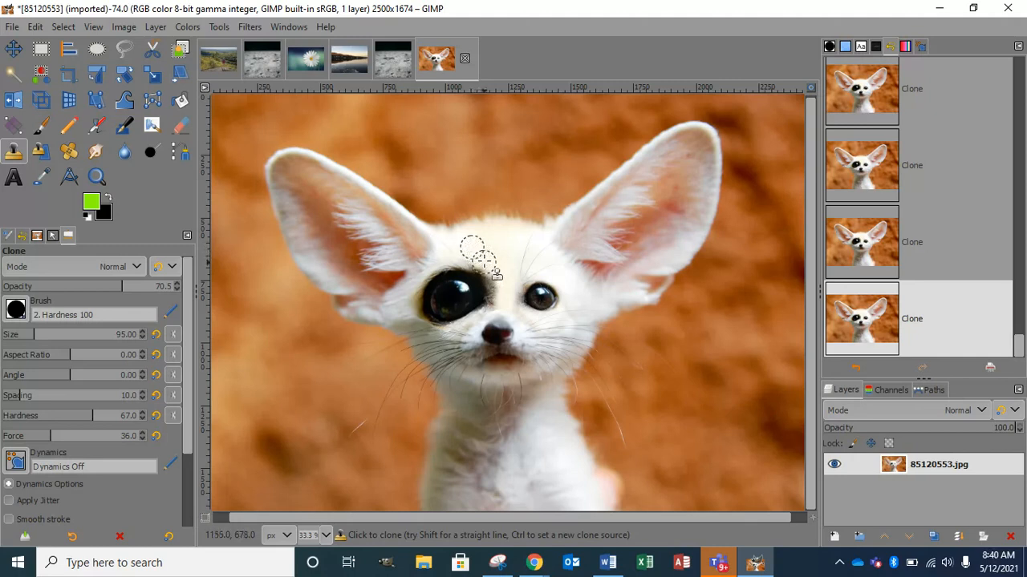
left_click(454, 250)
key("ctrl")
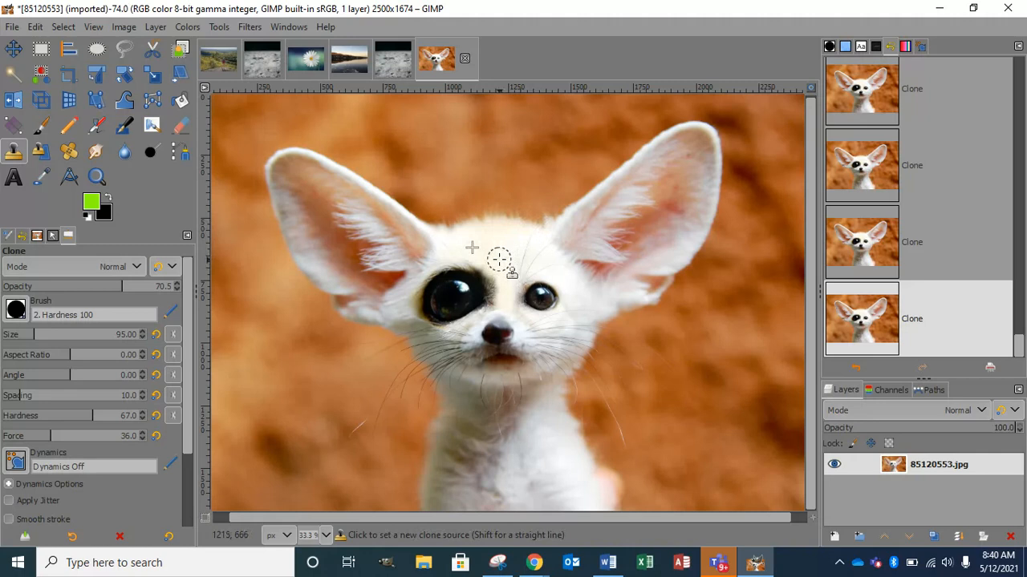
left_click(498, 259, "ctrl")
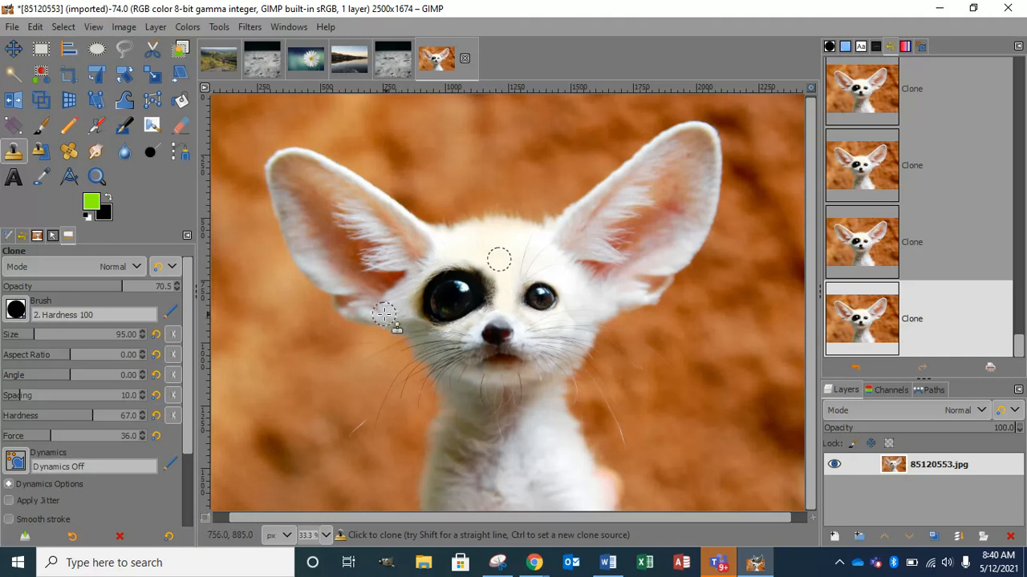
Reduce the clone brush size to 36 and clone muzzle fur over the hard edge beneath the enlarged eye.
key("ctrl")
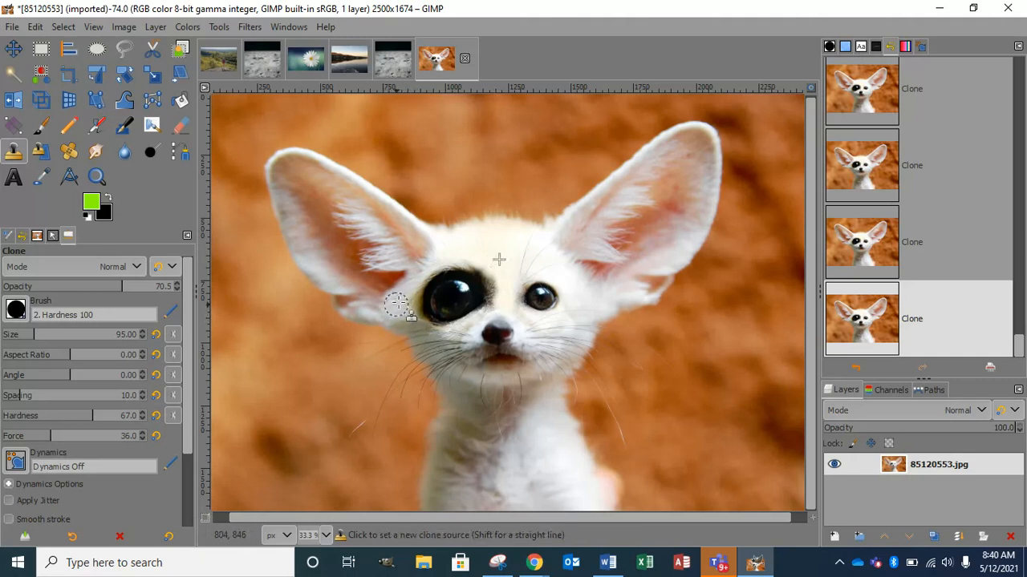
left_click(400, 299, "ctrl")
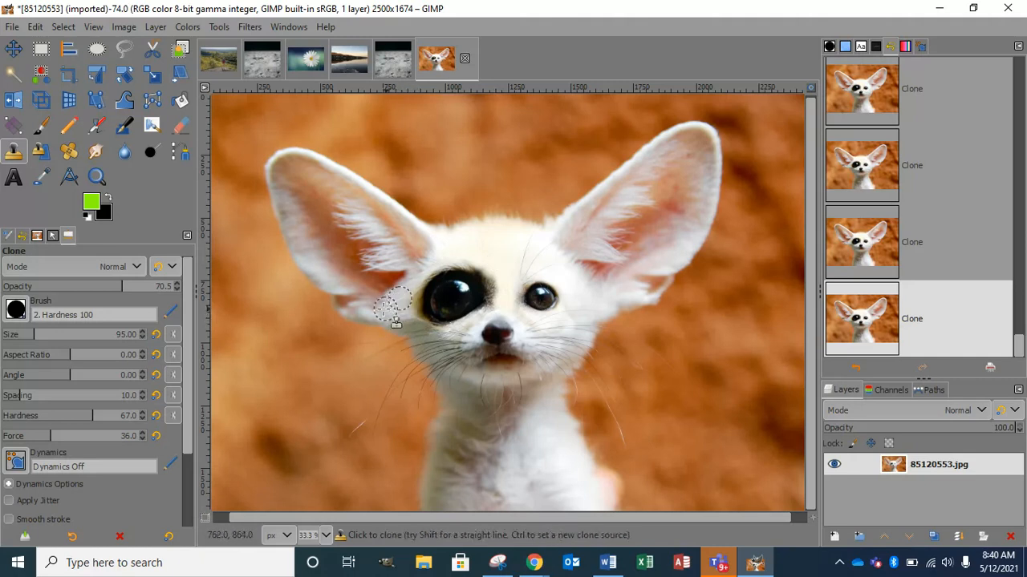
key("ctrl")
key("ctrl")
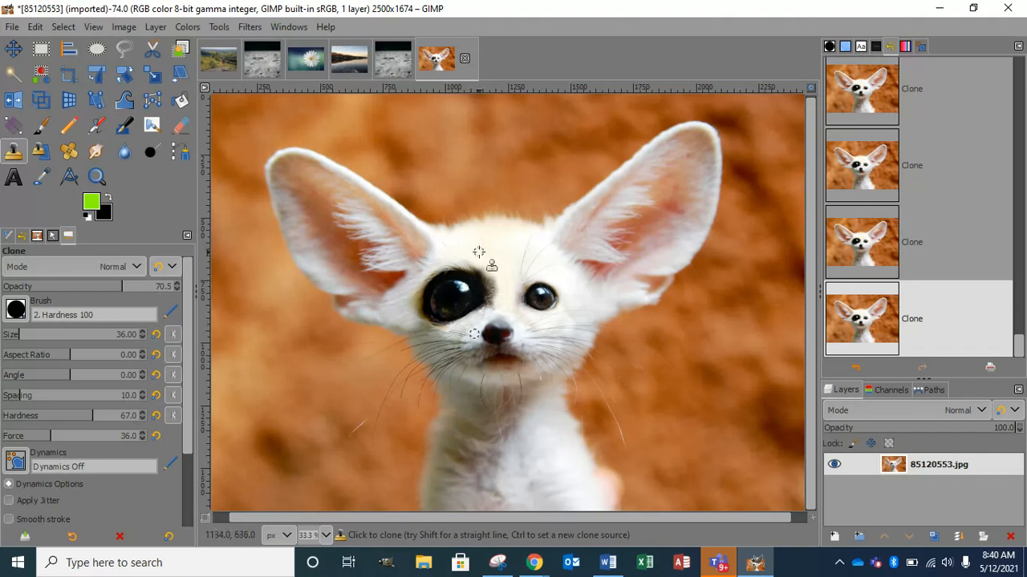
left_click(459, 333, "ctrl")
left_click(447, 330)
left_click(445, 329)
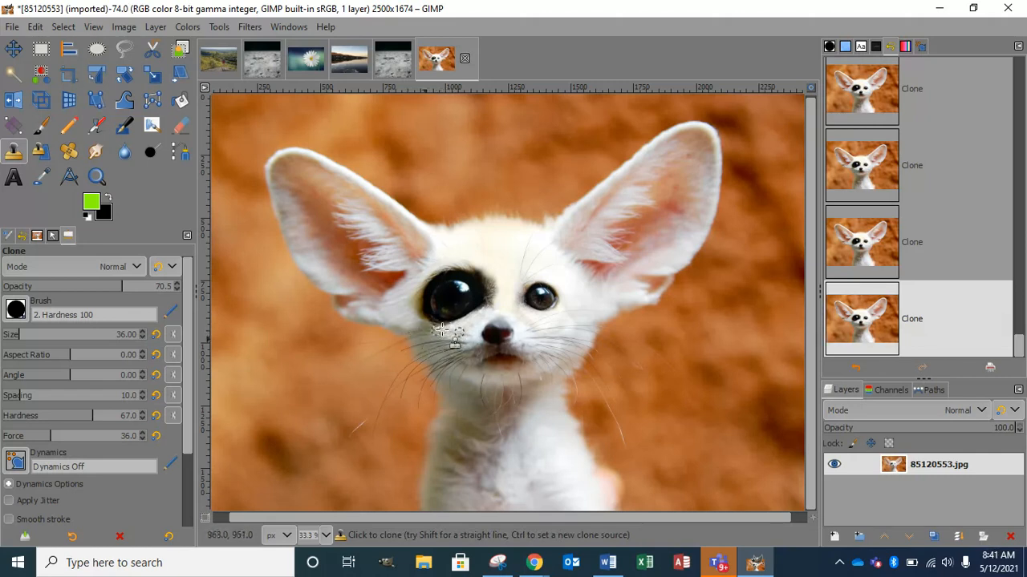
Raise the clone opacity to 100 and clone nearby cheek fur onto the lower rim of the enlarged eye.
left_click_drag(120, 286, 182, 287)
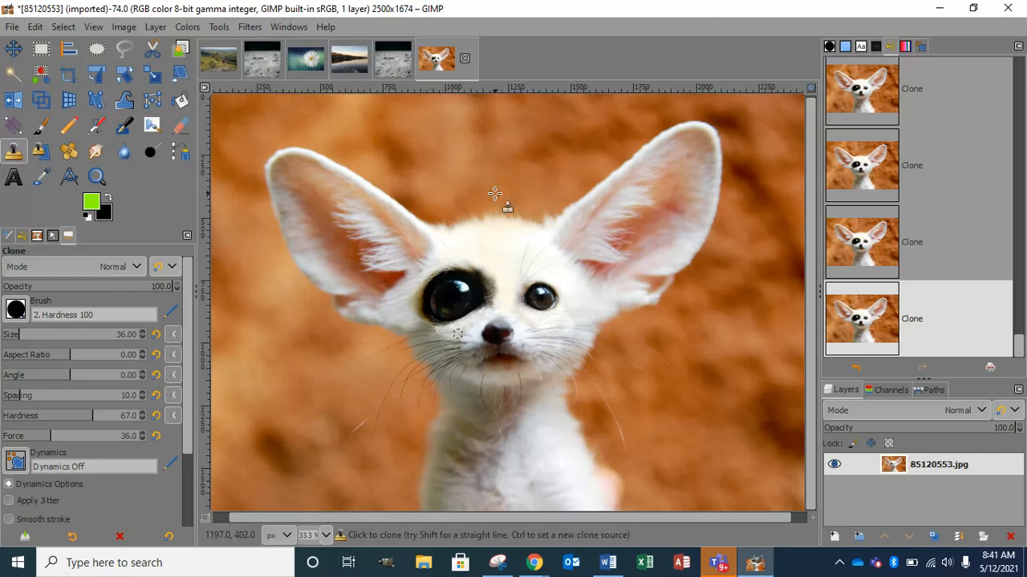
left_click(425, 327, "ctrl")
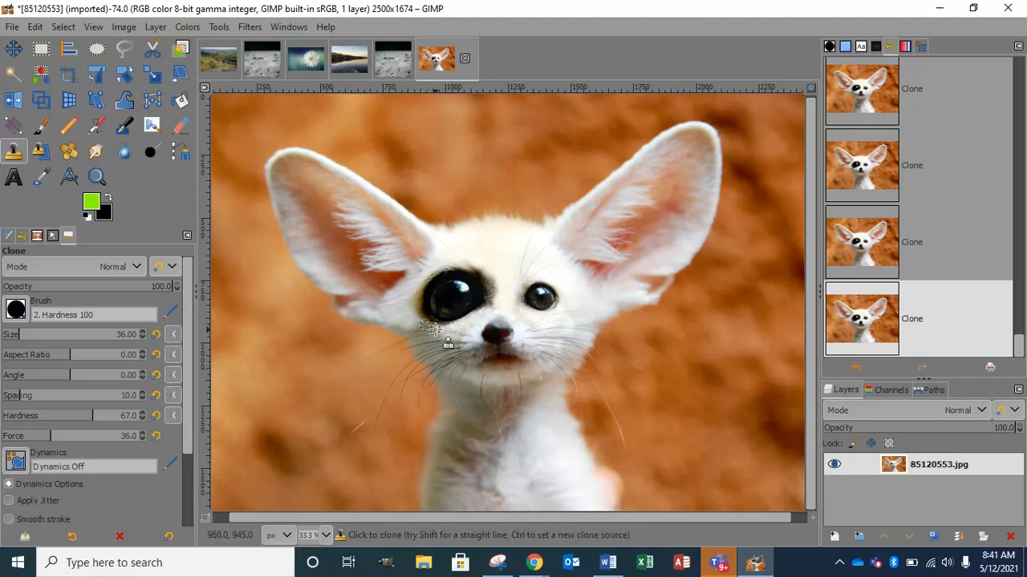
left_click(436, 330)
Lower the clone opacity to 32.2 and dab fur along the cheek below the enlarged eye's outer corner.
left_click_drag(141, 288, 123, 286)
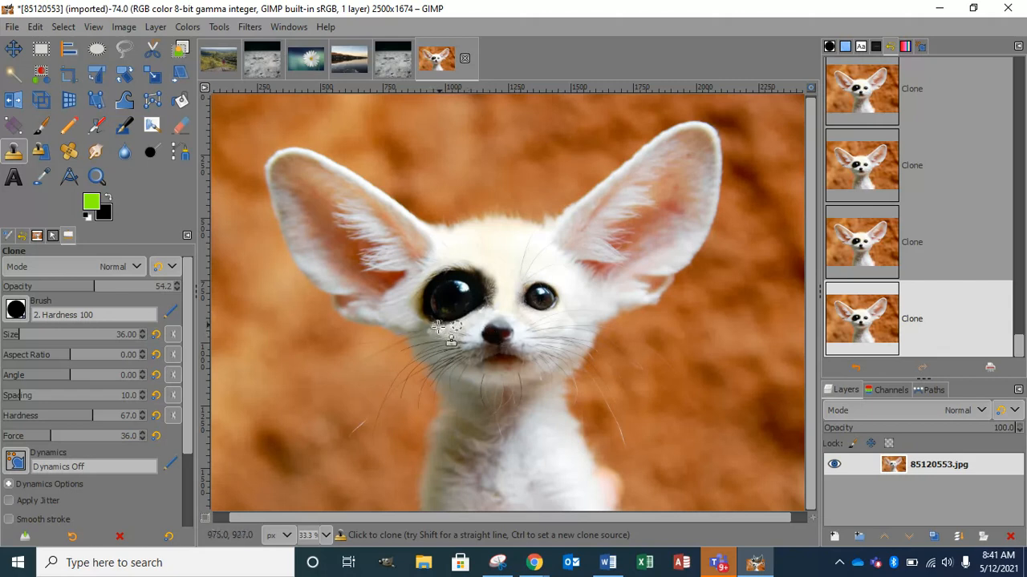
left_click_drag(88, 287, 64, 287)
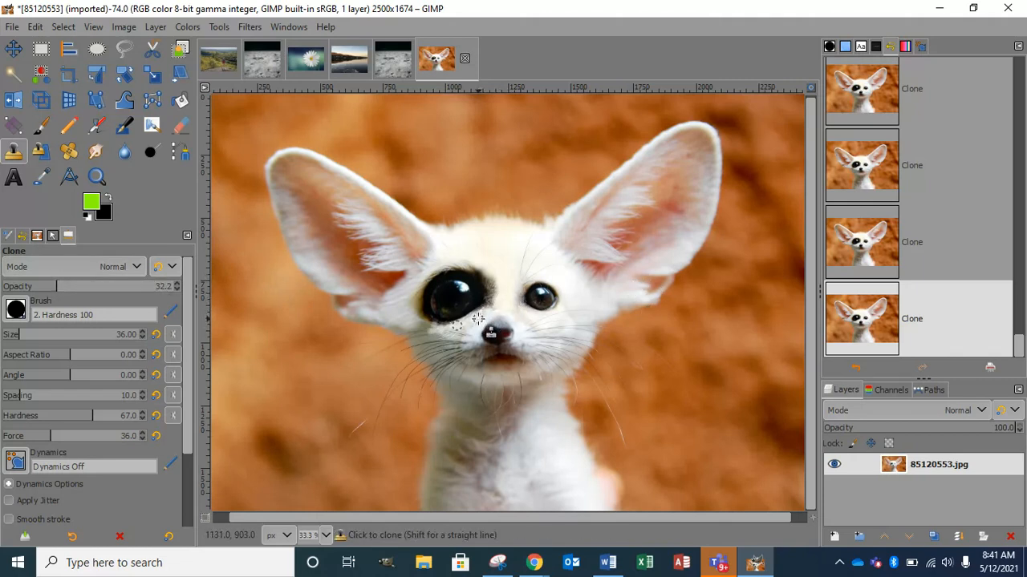
left_click(433, 331)
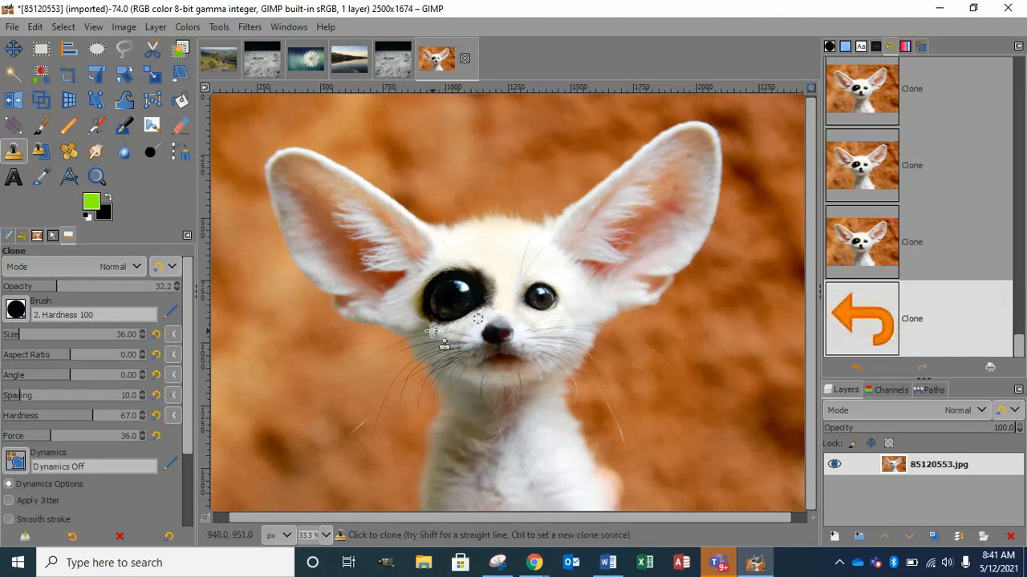
left_click(426, 324)
left_click(421, 323)
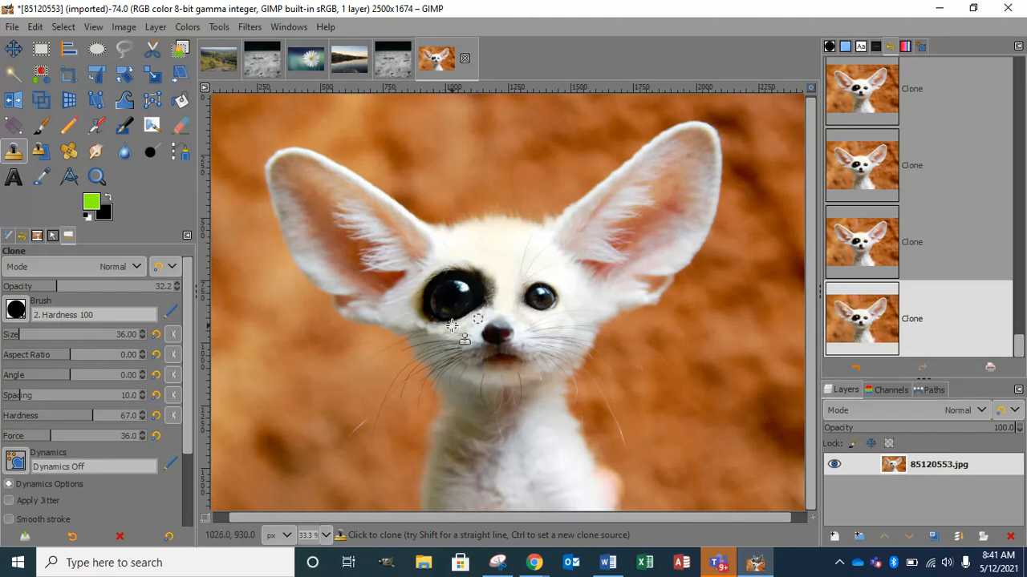
left_click(423, 327)
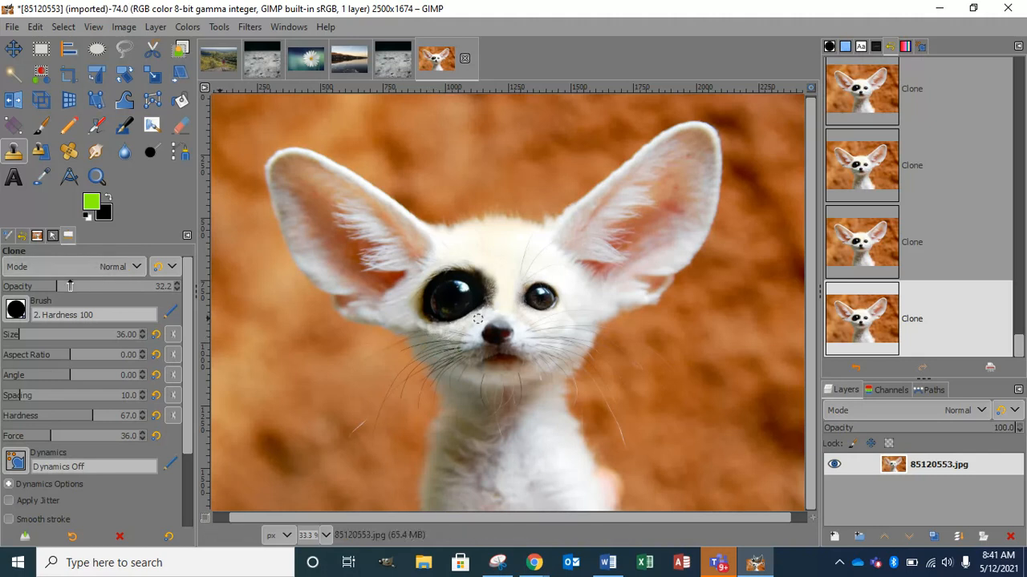
Set the clone opacity to 100 and close the detached Tool Options window.
mouse_move(101, 286)
left_mouse_down()
mouse_move(191, 293)
mouse_move(184, 298)
left_mouse_up()
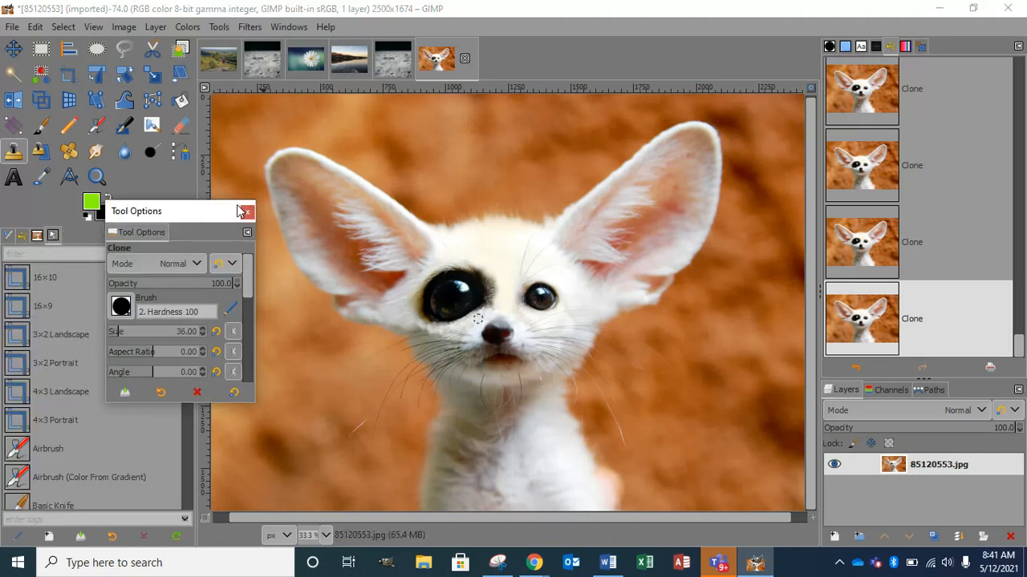
left_click(242, 211)
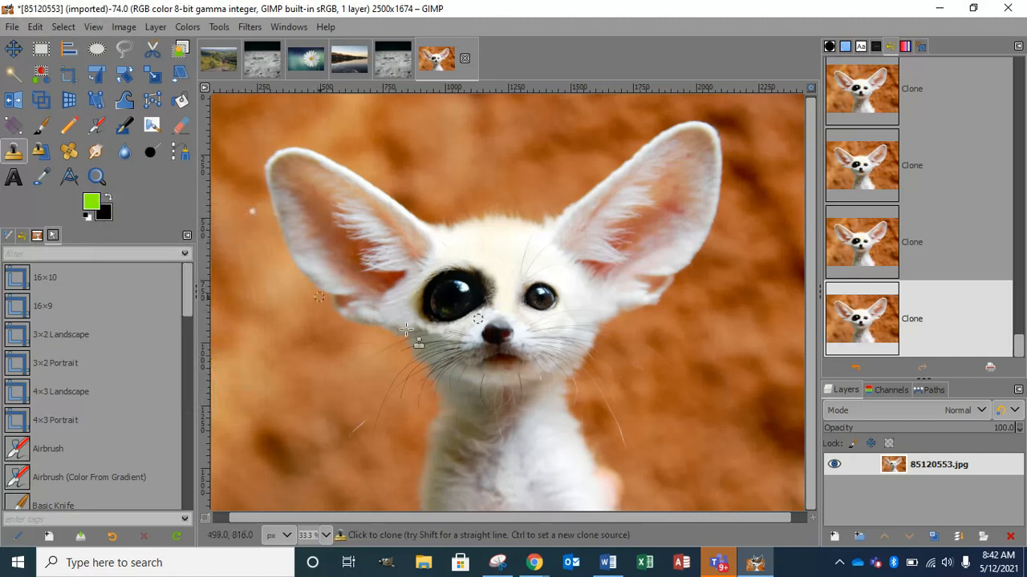
Clone muzzle fur and outer cheek fur over the edge of the cheek below the enlarged eye.
left_click(457, 333, "ctrl")
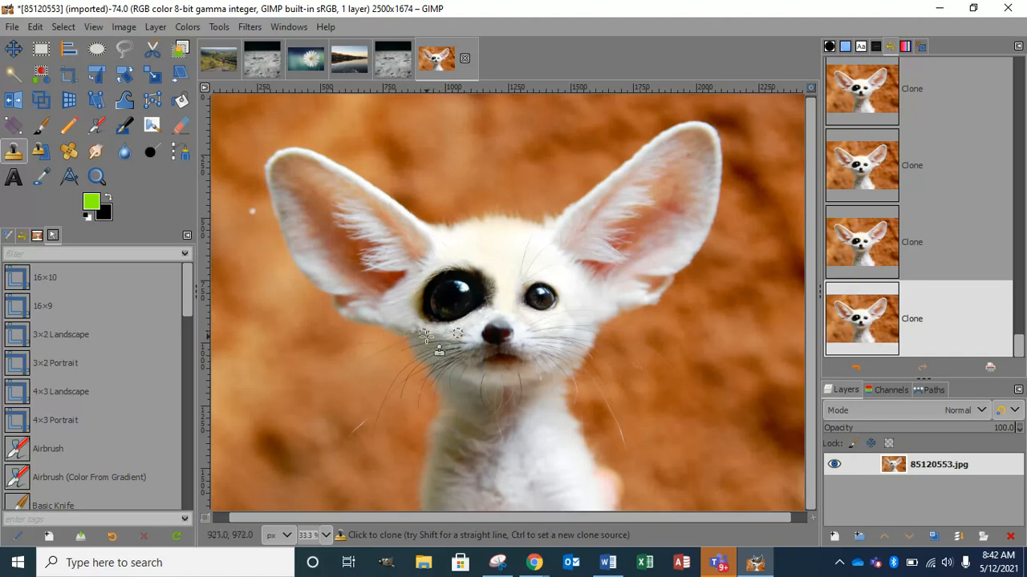
left_click(411, 330)
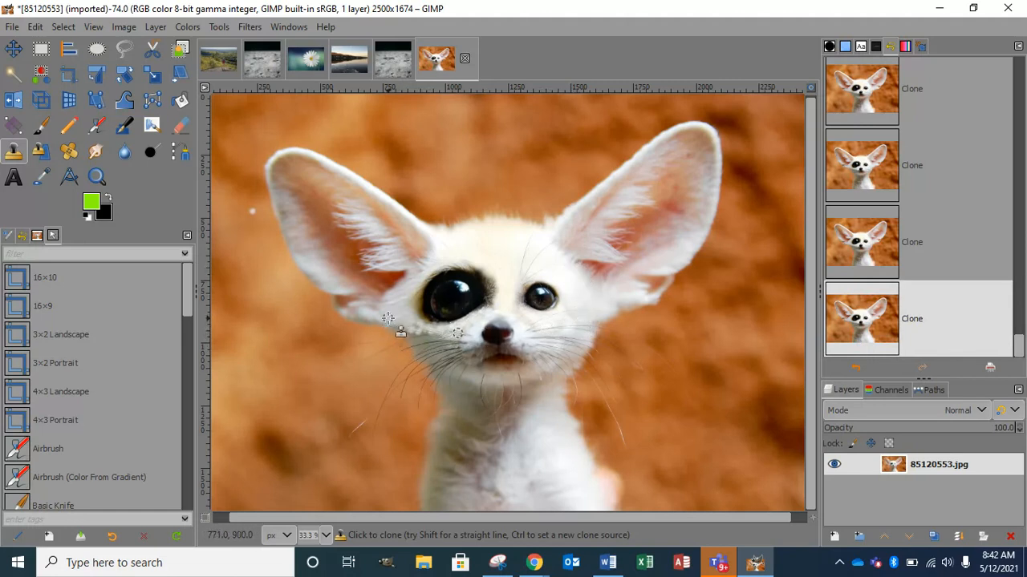
key("ctrl")
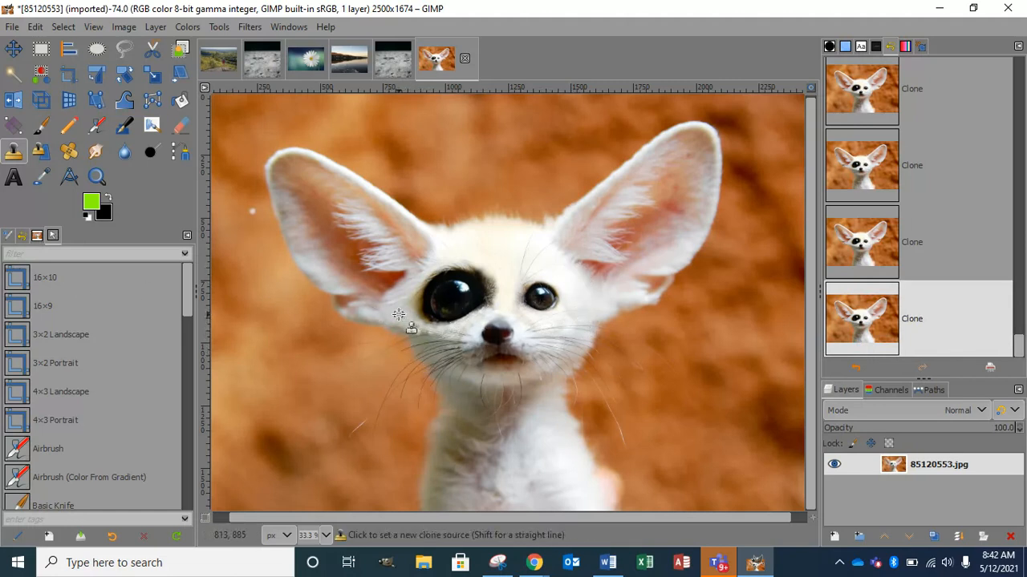
left_click(399, 315, "ctrl")
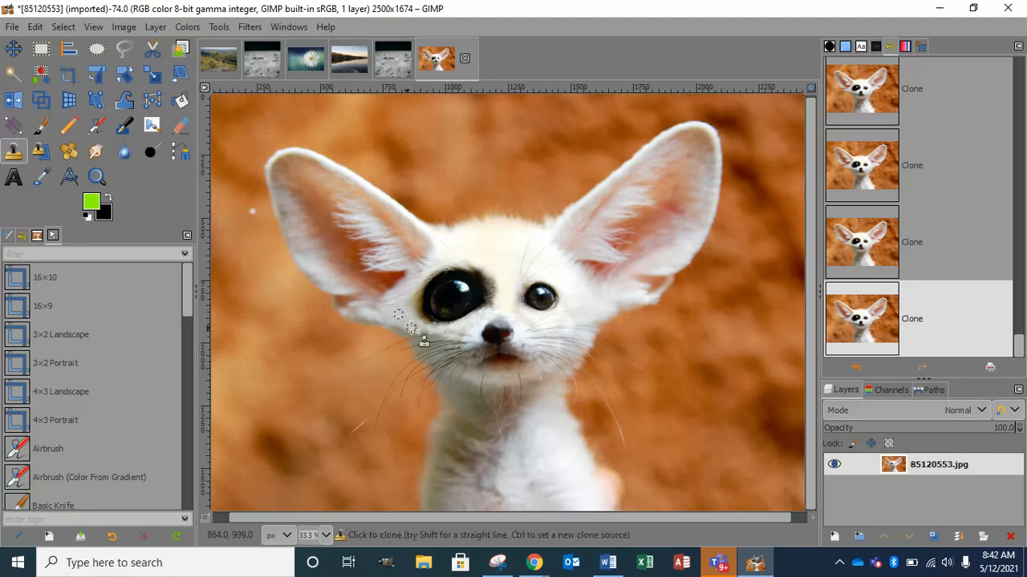
left_click(418, 333)
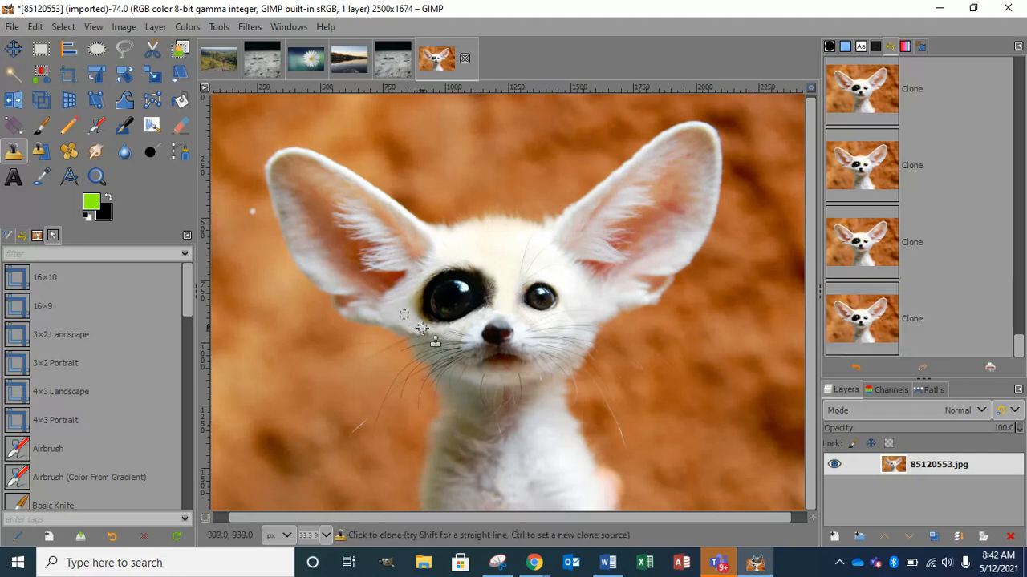
left_click(407, 330)
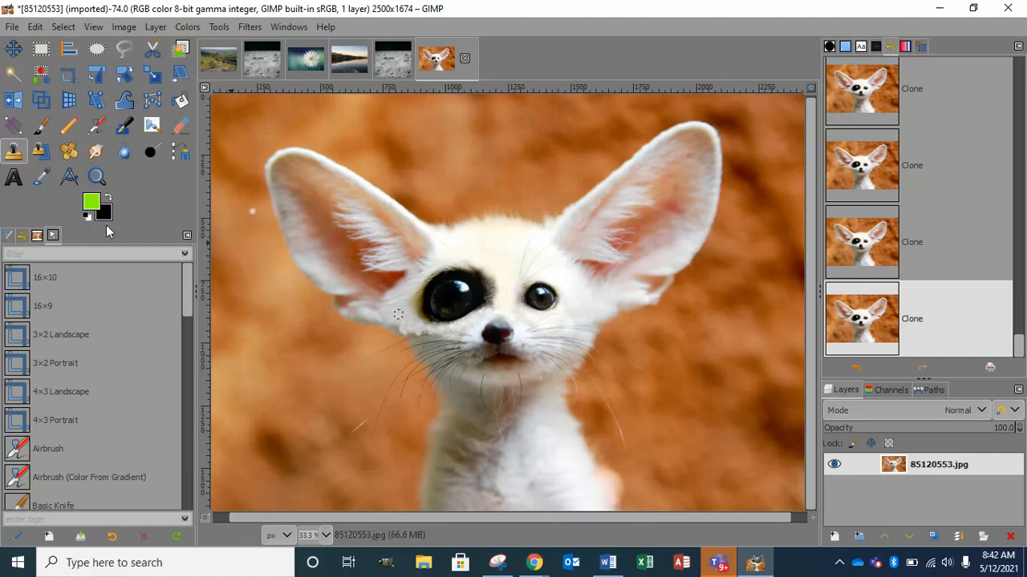
Restore the Tool Options to the dock and set the clone opacity to 33.5.
left_click(184, 238)
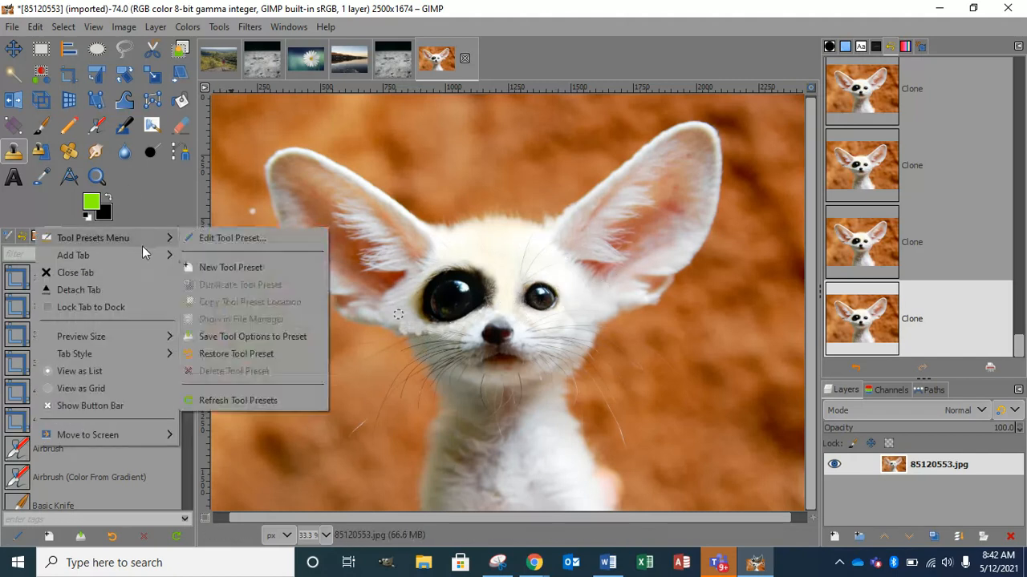
mouse_move(142, 255)
left_click(226, 64)
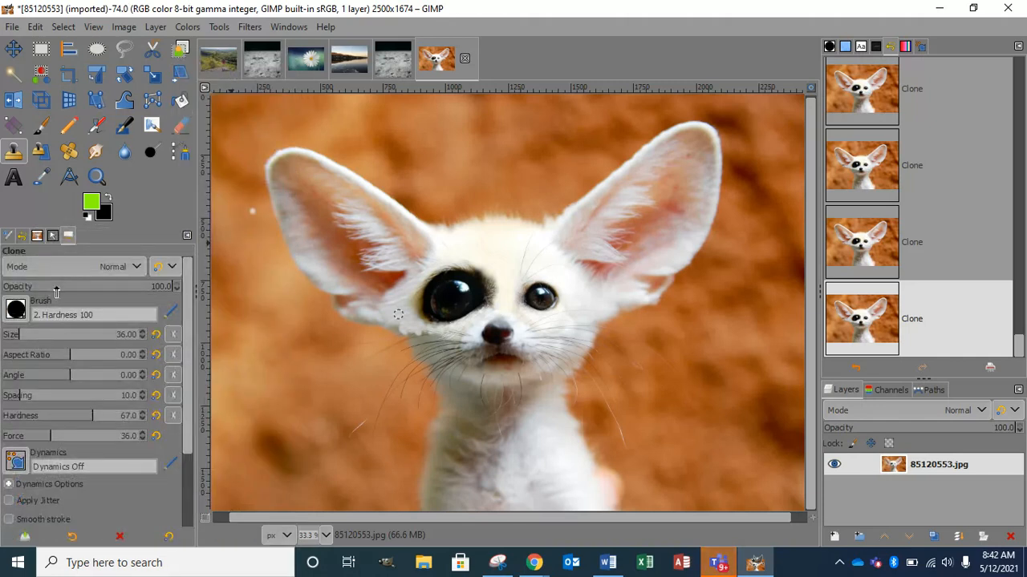
left_click(58, 290)
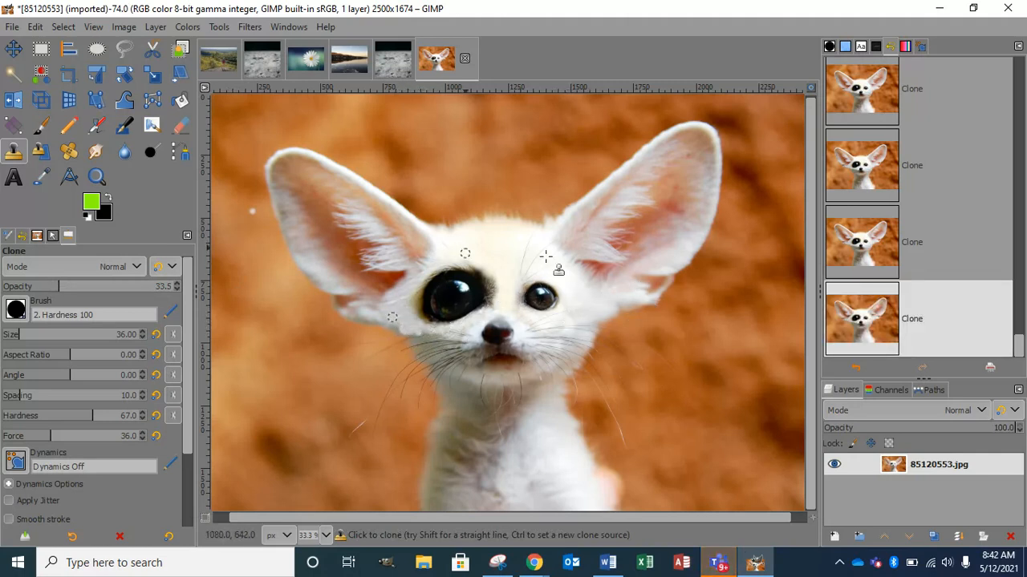
left_click(152, 99)
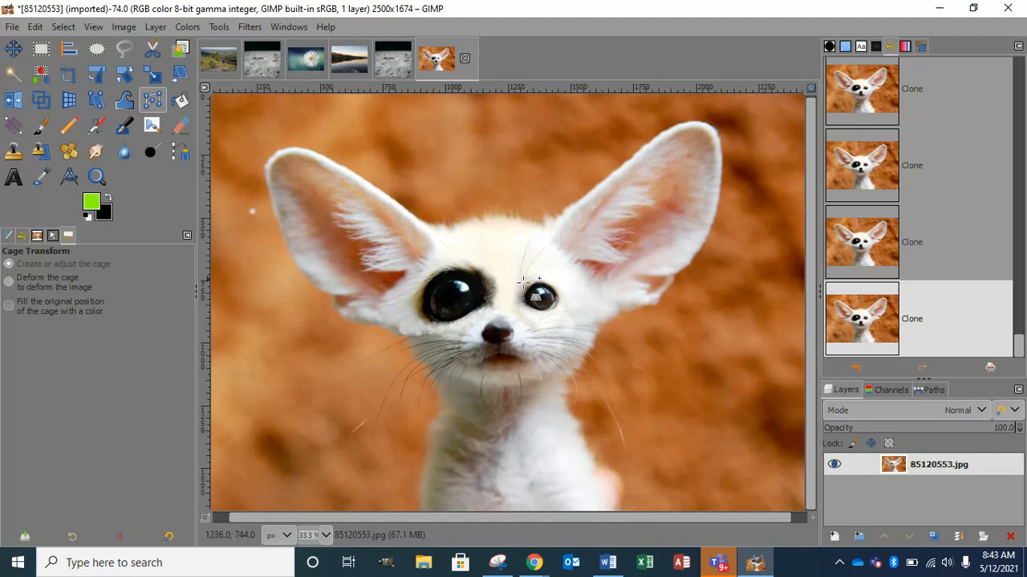
left_click(13, 152)
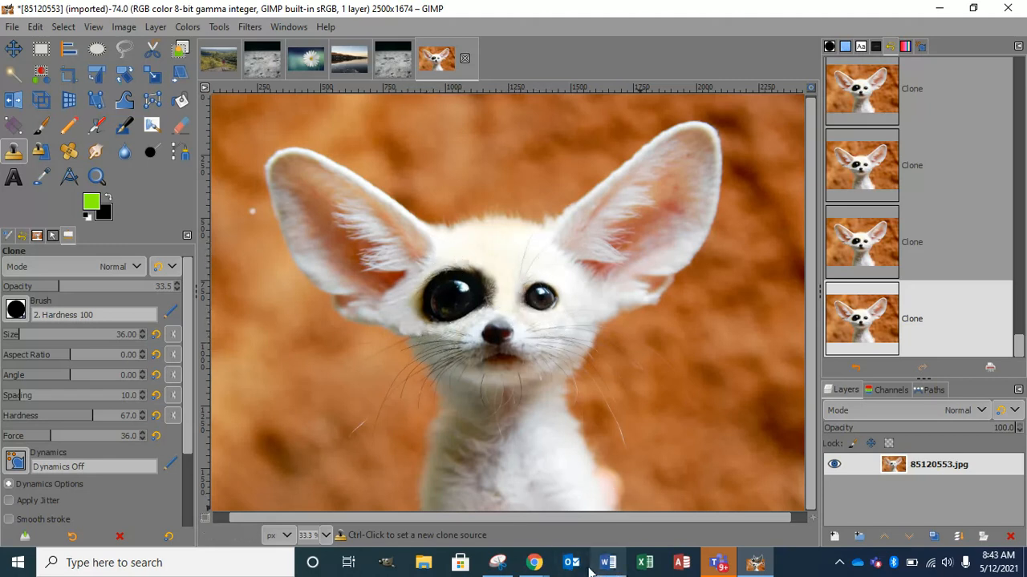
left_click(615, 568)
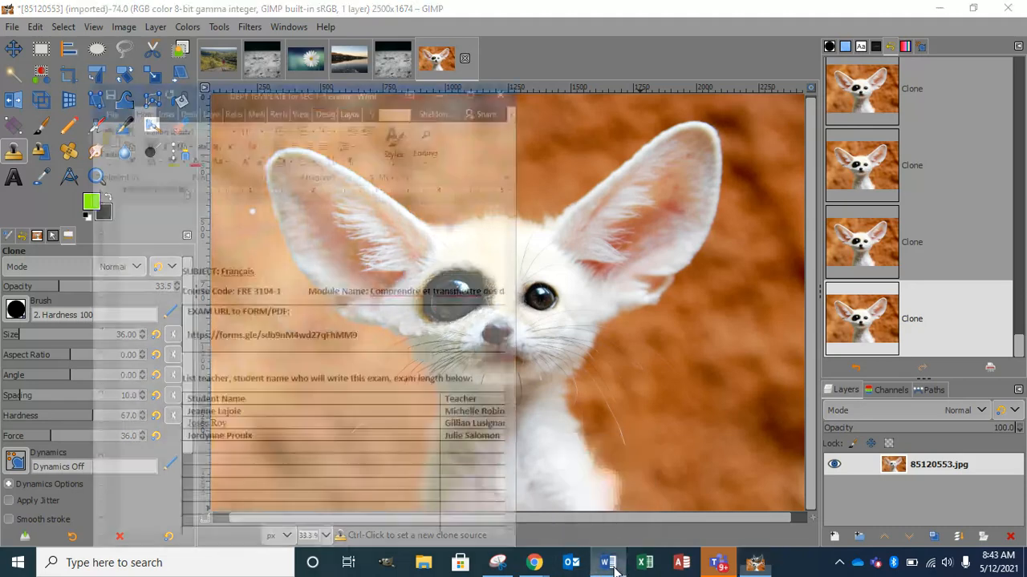
left_click(603, 567)
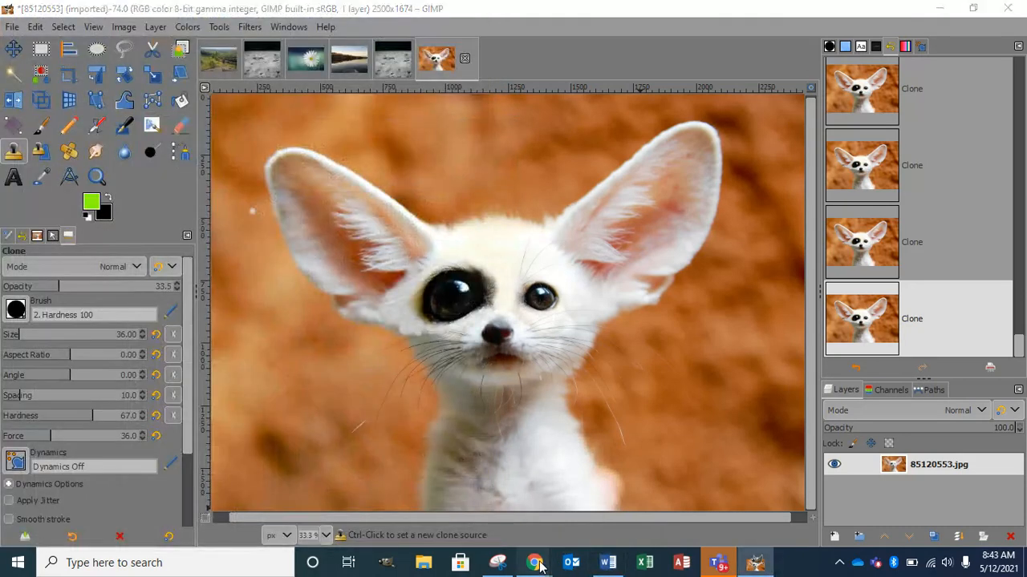